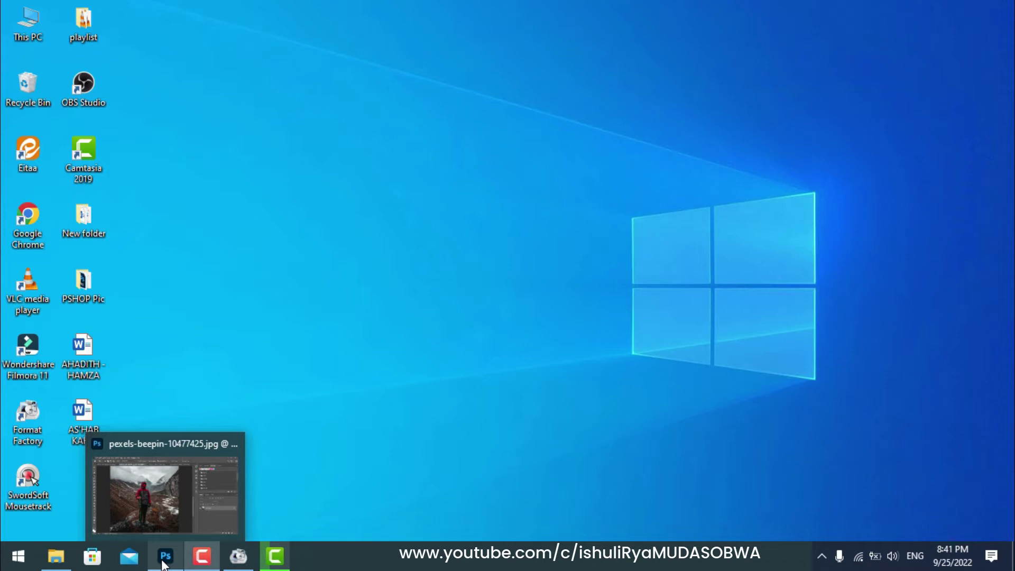
Step: Restore the Photoshop window showing the hiker photo pexels-beepin-10477425.jpg
click(163, 561)
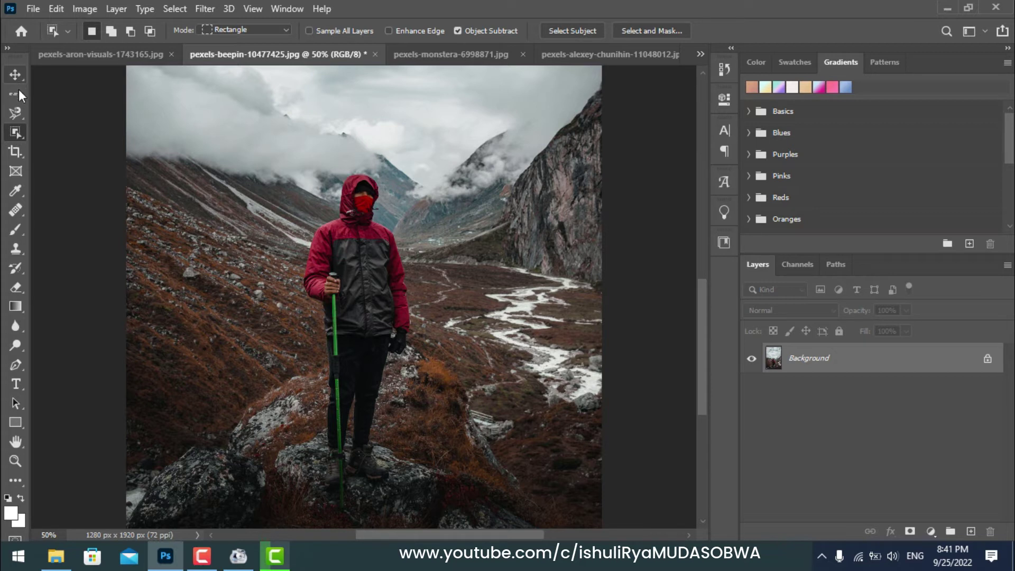
right_click(19, 131)
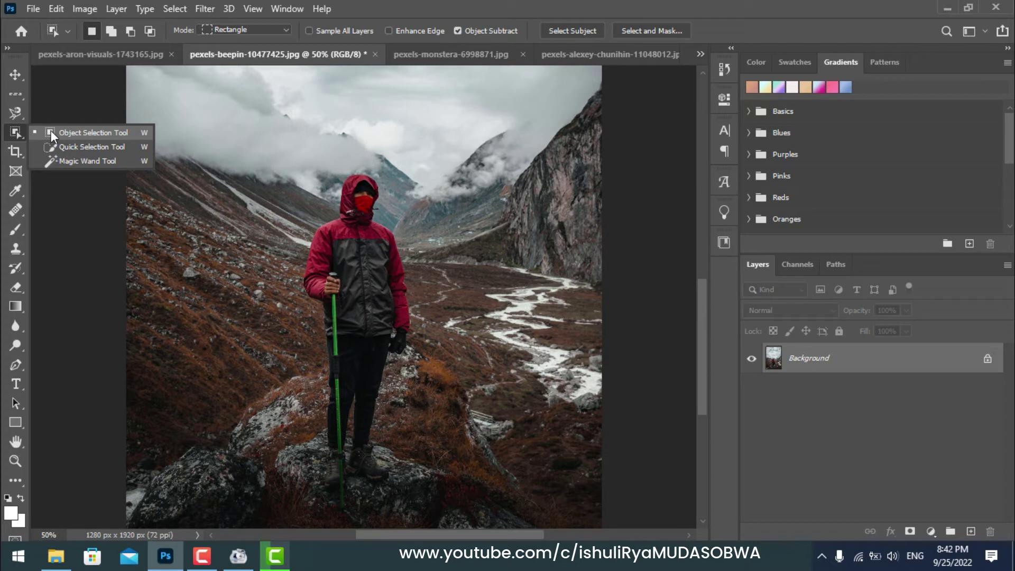
click(88, 132)
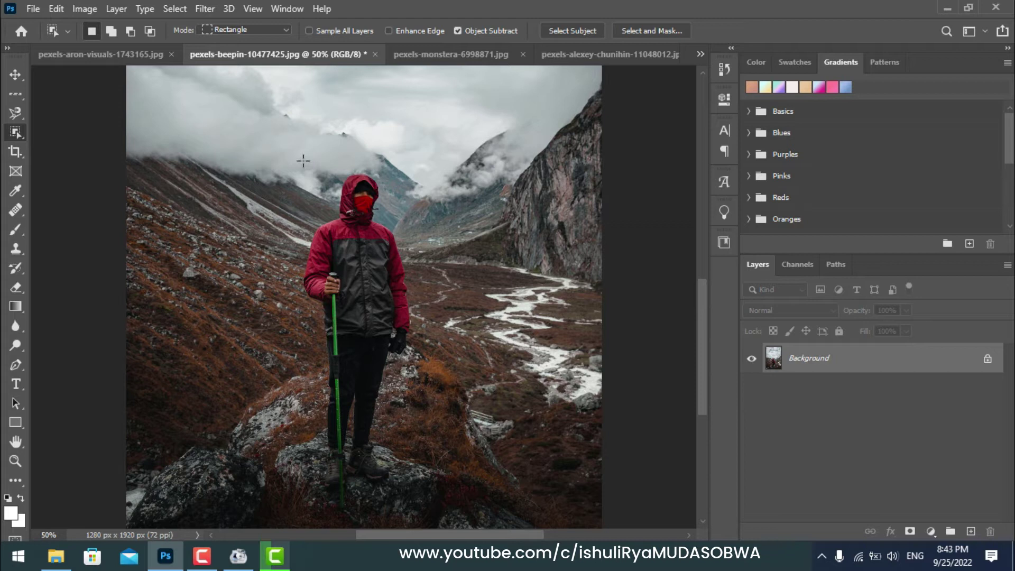
Step: Outline the hooded hiker with a 292 × 884 px Object Selection box and zoom in to check edges
drag(303, 160, 397, 285)
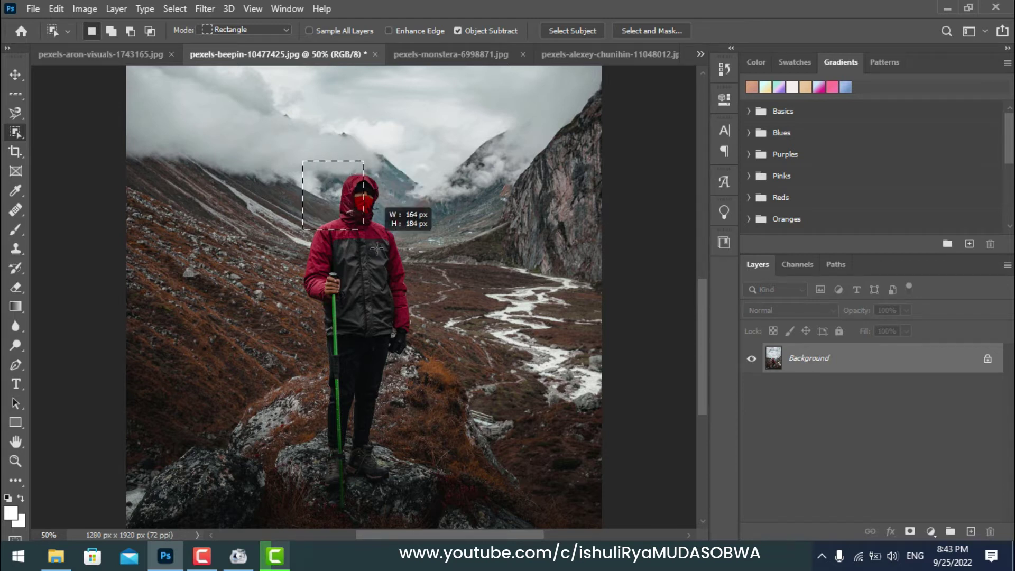
drag(397, 285, 411, 488)
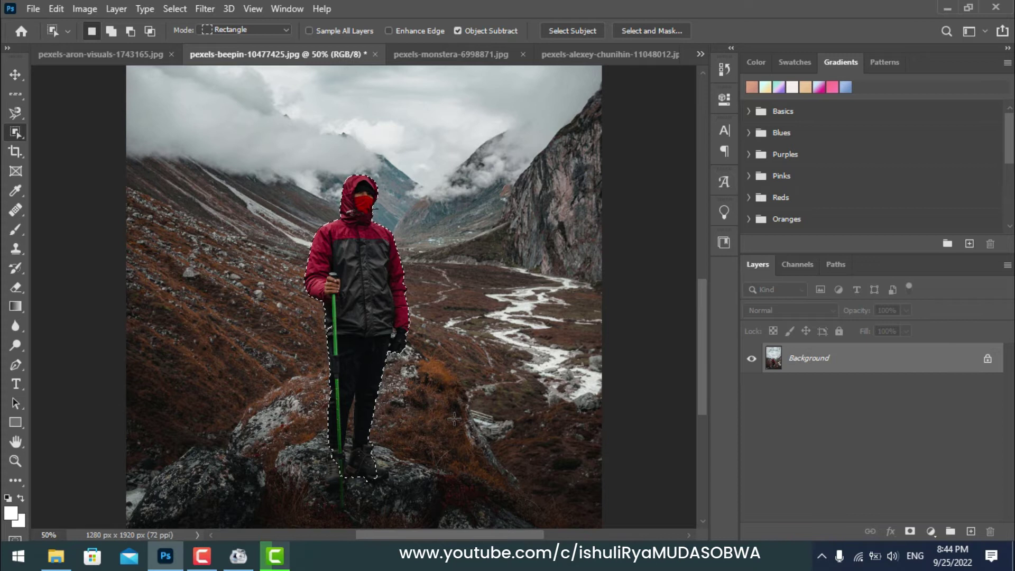
key(ctrl+plus)
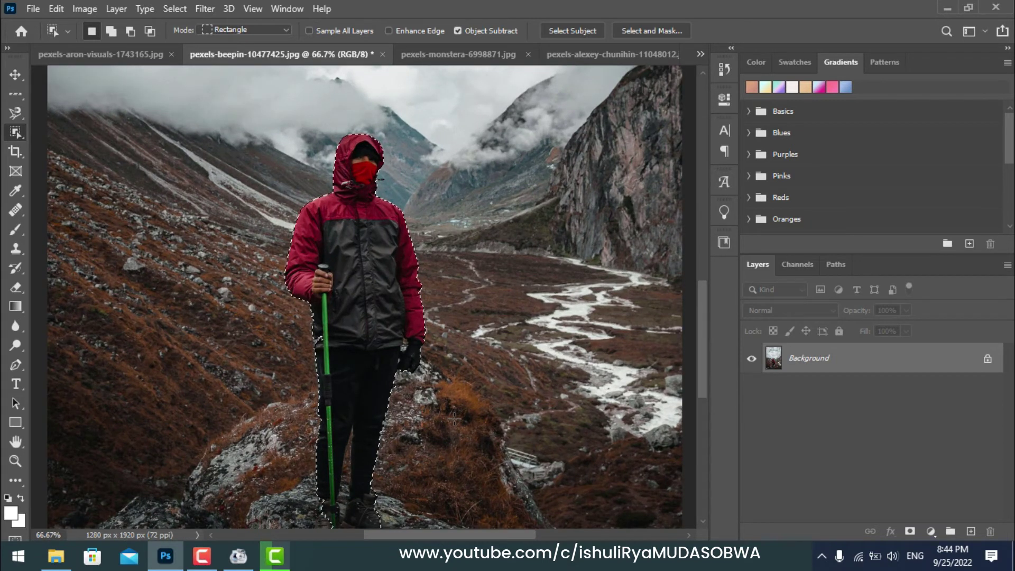
key(ctrl+plus)
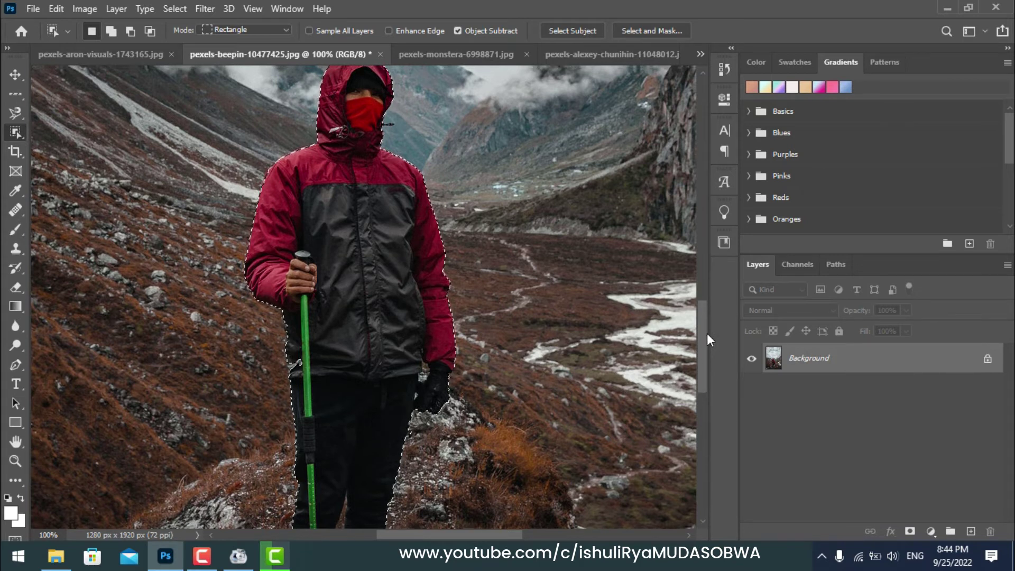
scroll(706, 333, up, 3)
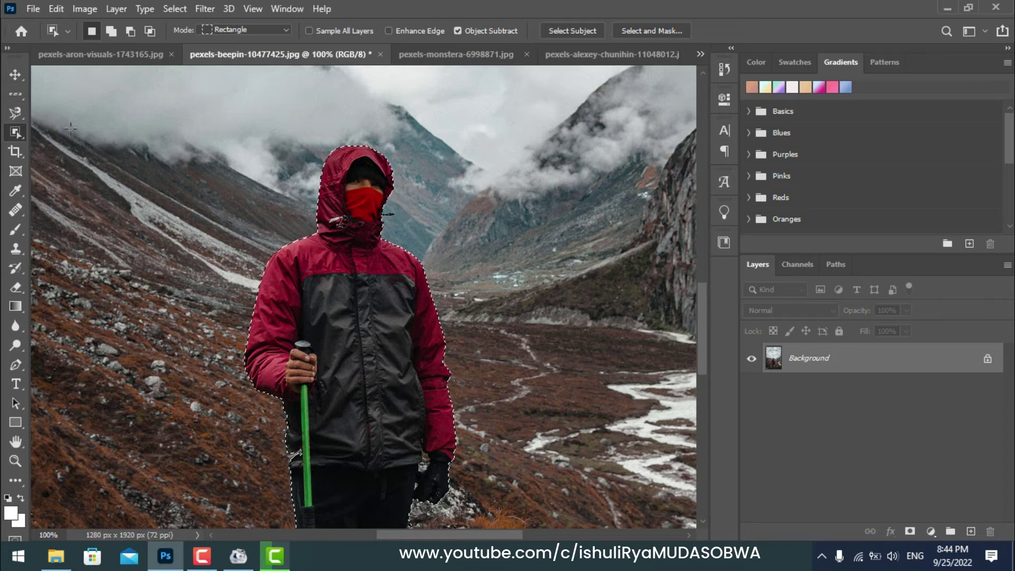
Step: Copy the selected hiker and paste him into pexels-aron-visuals-1743165.jpg as a new layer
click(16, 77)
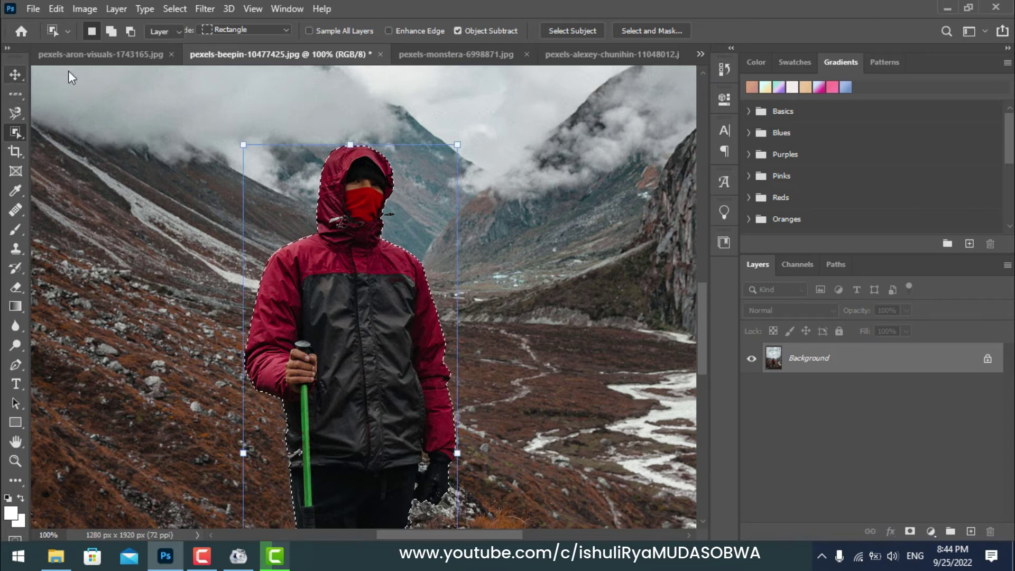
click(56, 9)
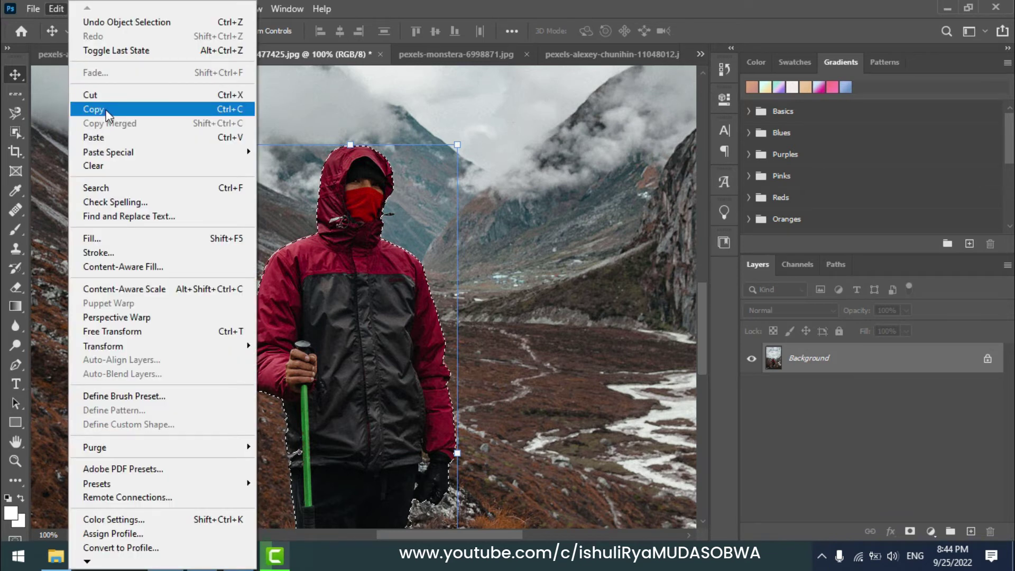
click(108, 110)
click(132, 55)
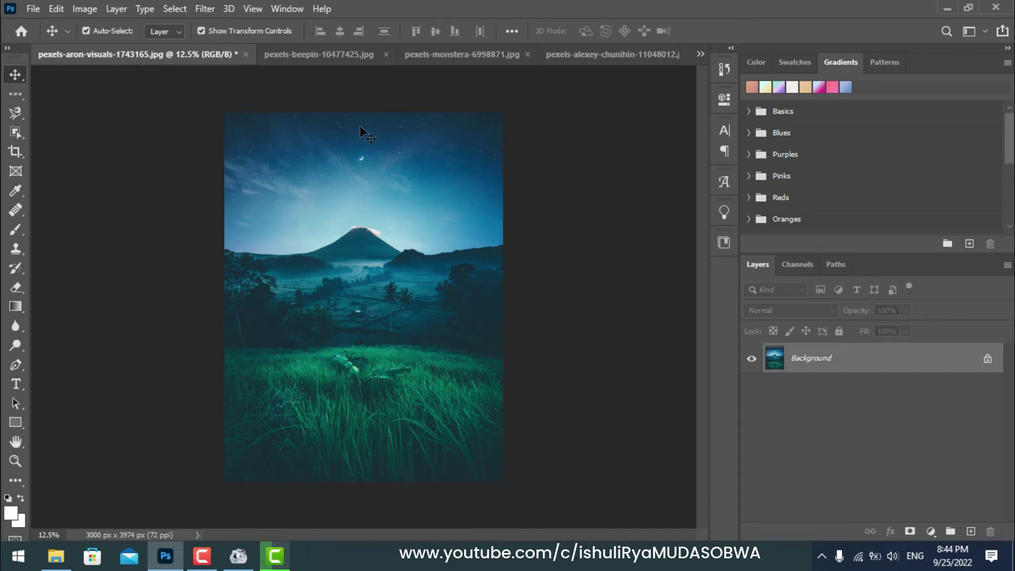
key(ctrl+plus)
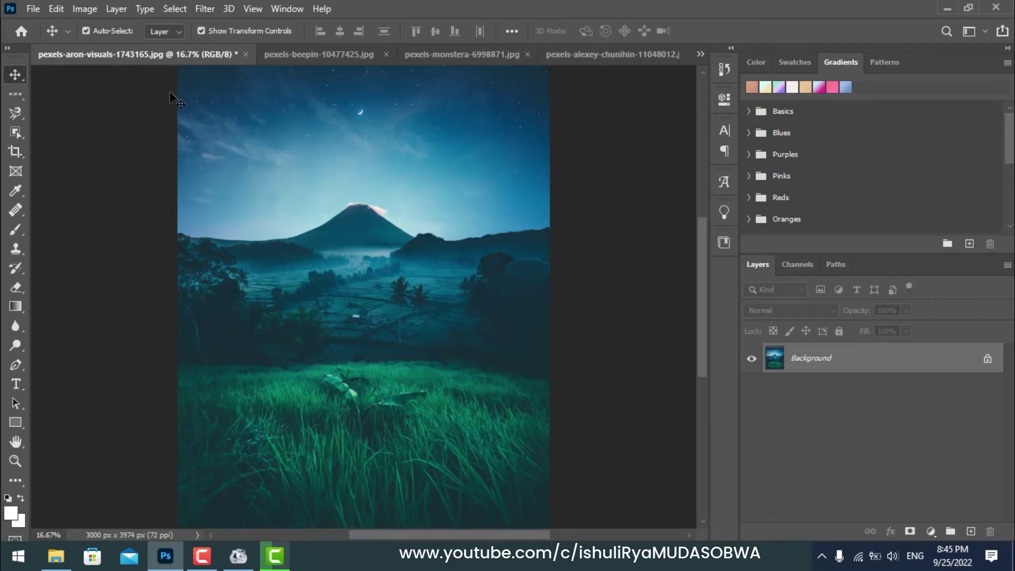
click(59, 9)
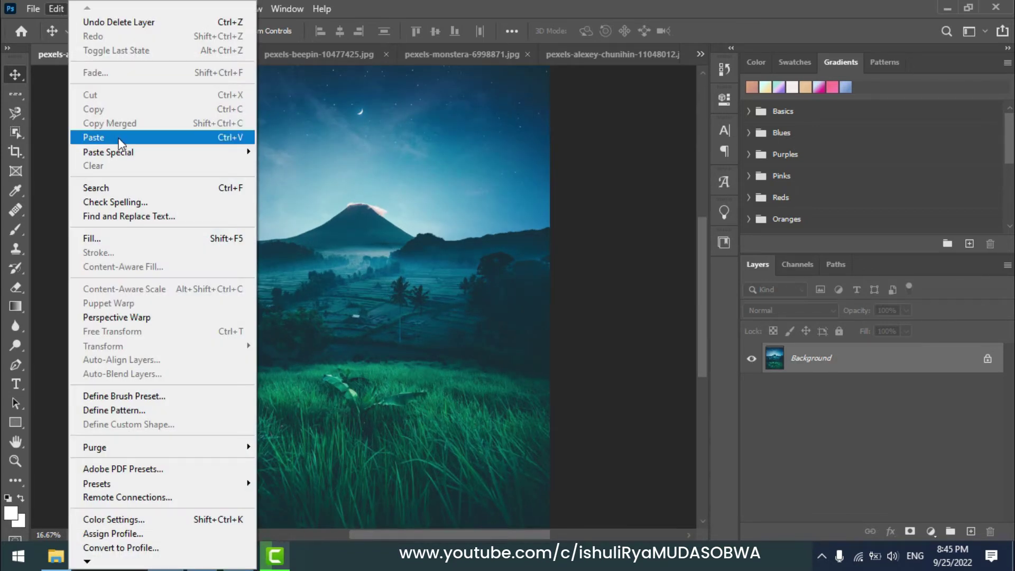
click(100, 138)
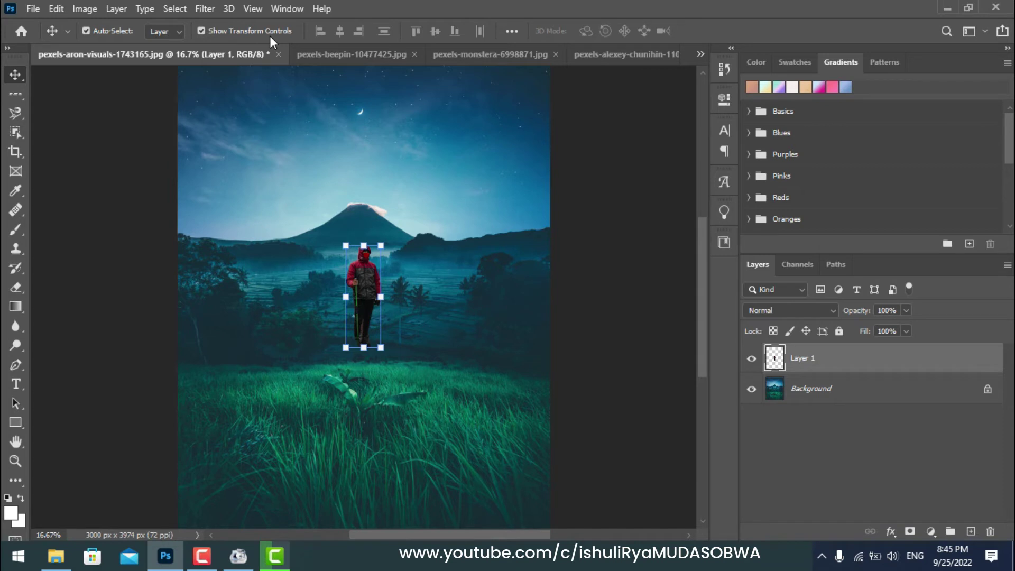
Step: Scale the pasted hiker to 475.89% and place him right of centre in the foreground grass
click(201, 32)
drag(346, 246, 269, 24)
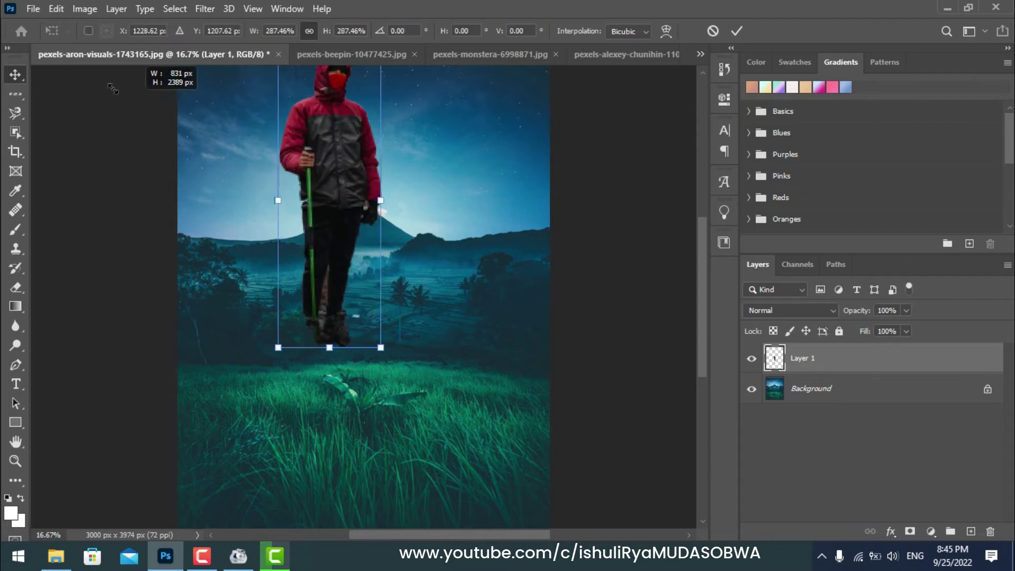
drag(365, 179, 403, 336)
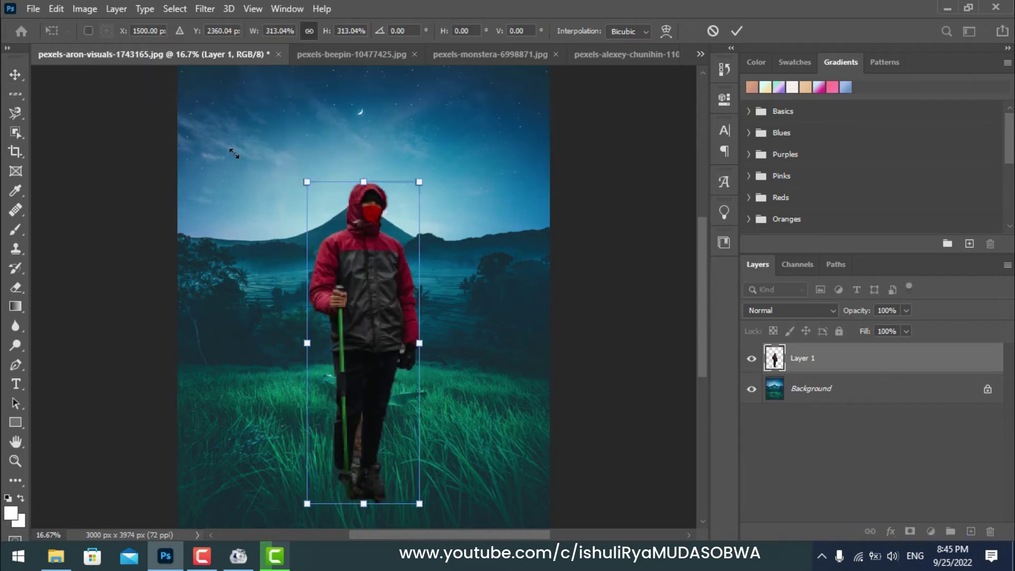
drag(233, 154, 63, 74)
mouse_move(379, 178)
mouse_down()
mouse_move(397, 293)
mouse_move(453, 290)
mouse_up()
drag(451, 195, 623, 90)
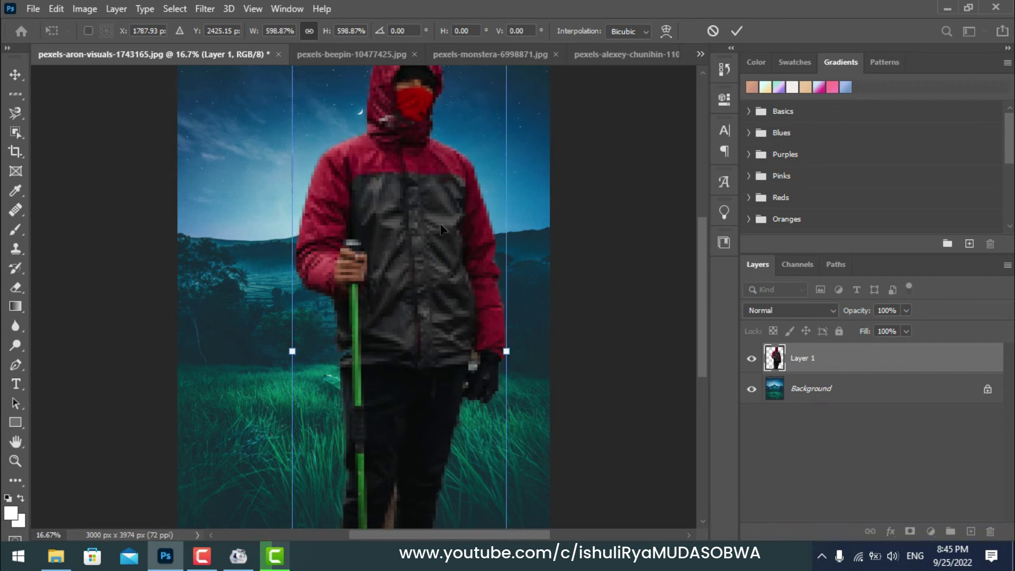
drag(434, 217, 437, 302)
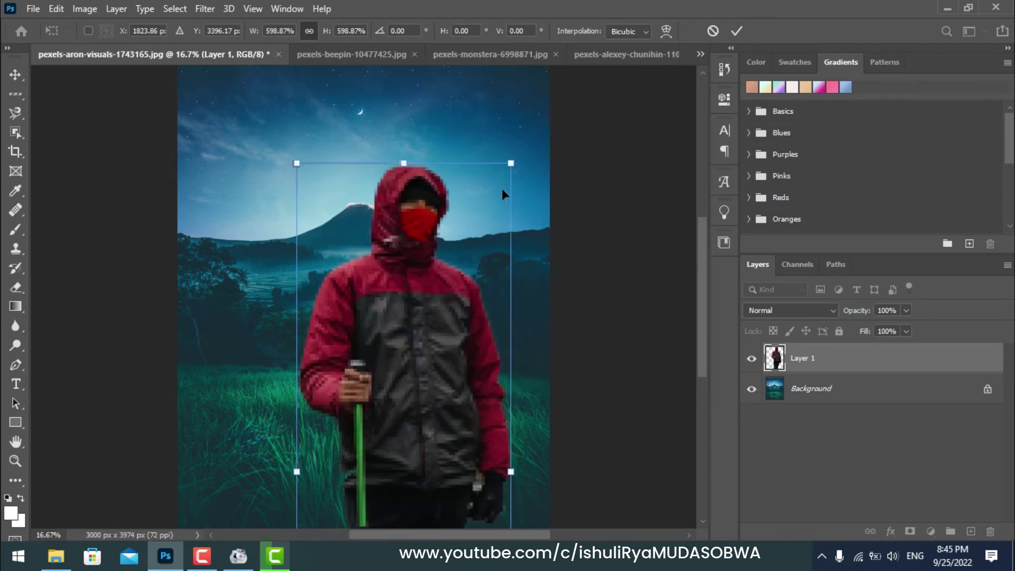
drag(511, 163, 430, 280)
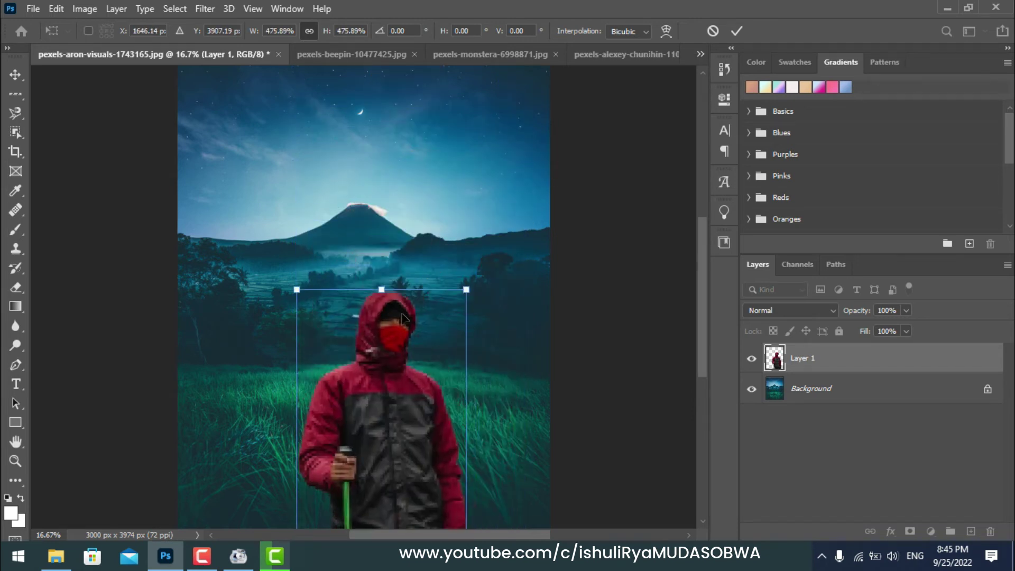
mouse_move(404, 353)
mouse_down()
mouse_move(452, 299)
mouse_move(443, 284)
mouse_up()
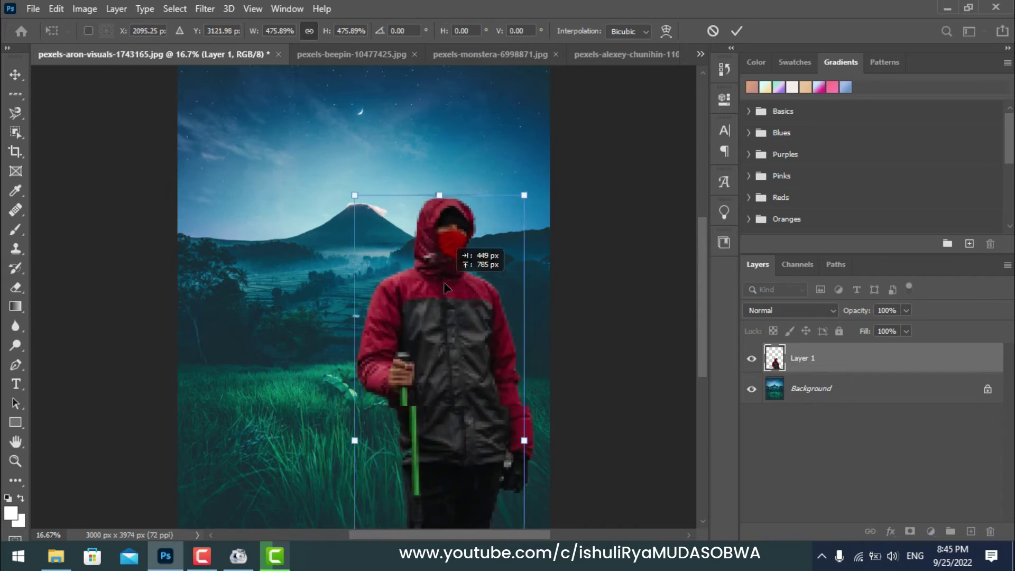
right_click(14, 74)
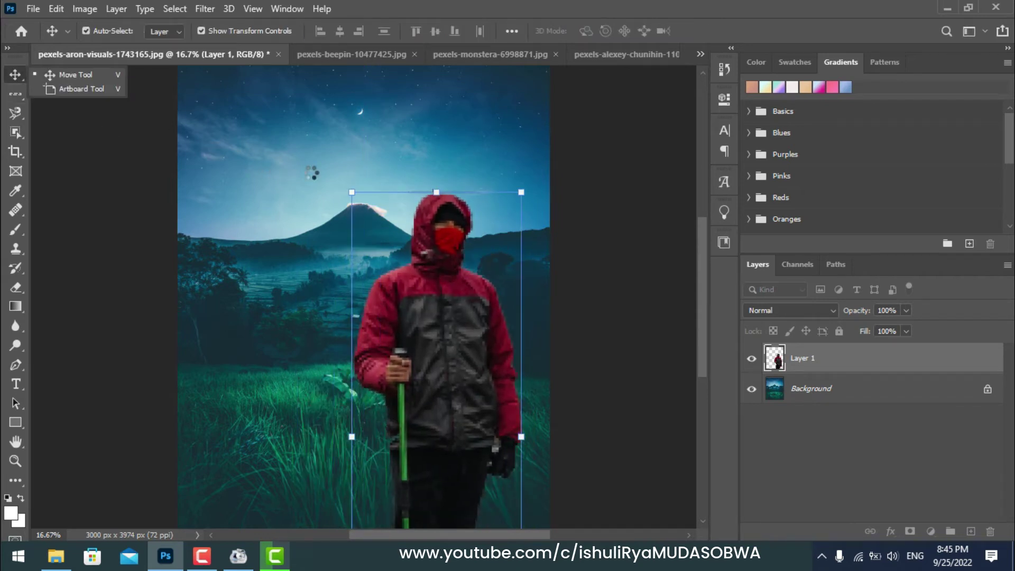
click(200, 31)
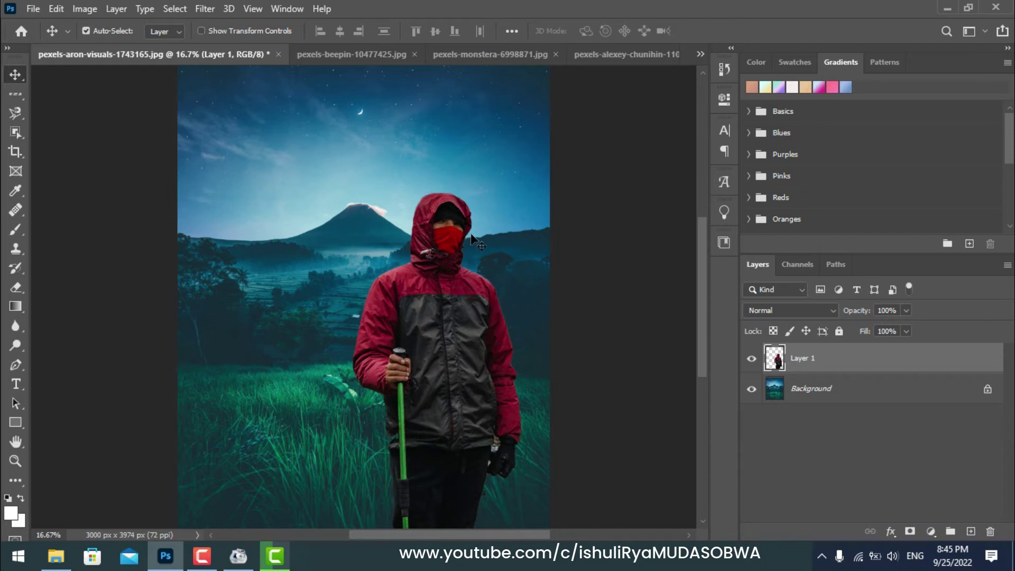
Step: Glance at the hiker photo, return to the landscape composite, and show the selection-tools flyout
click(344, 58)
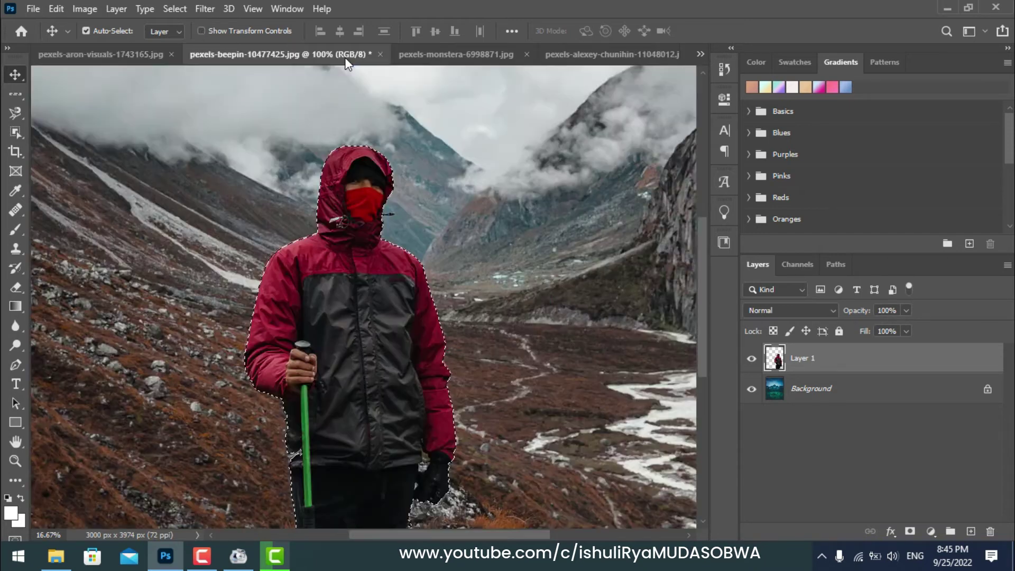
click(138, 55)
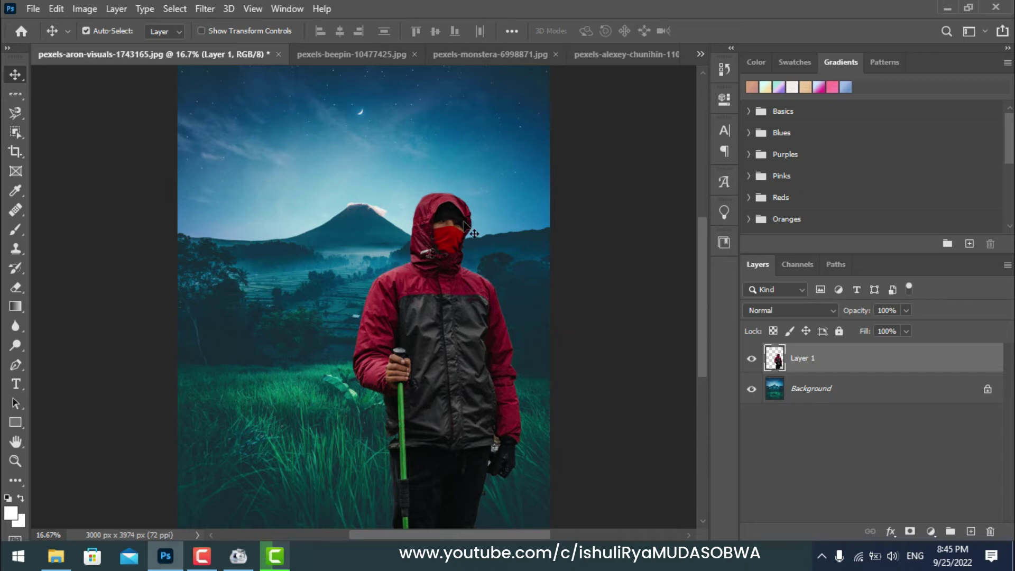
click(14, 135)
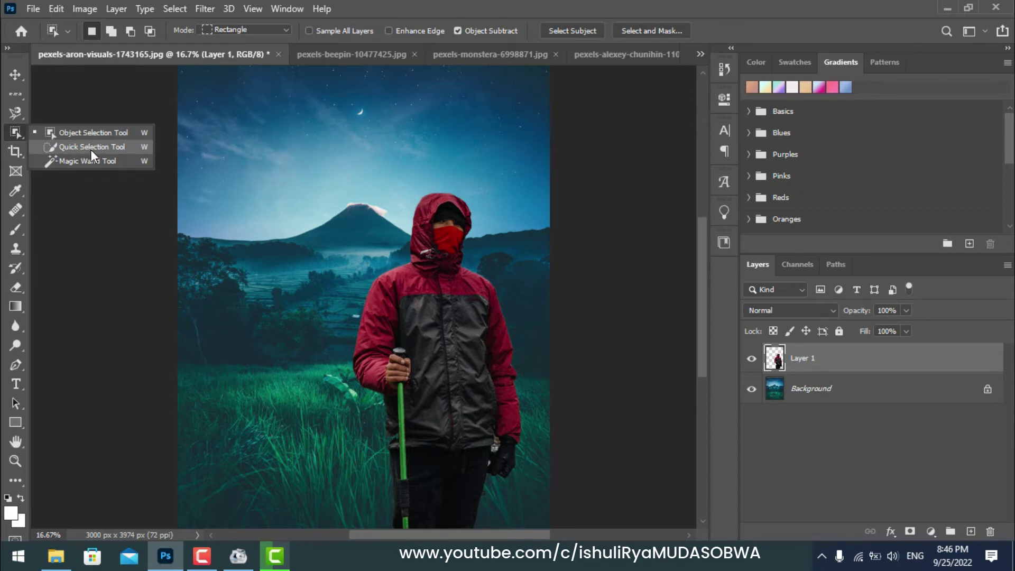
Step: Bring up the daisy photo pexels-alexey-chunihin-11048012.jpg with Magnetic Lasso active, zoomed to 50%
click(91, 148)
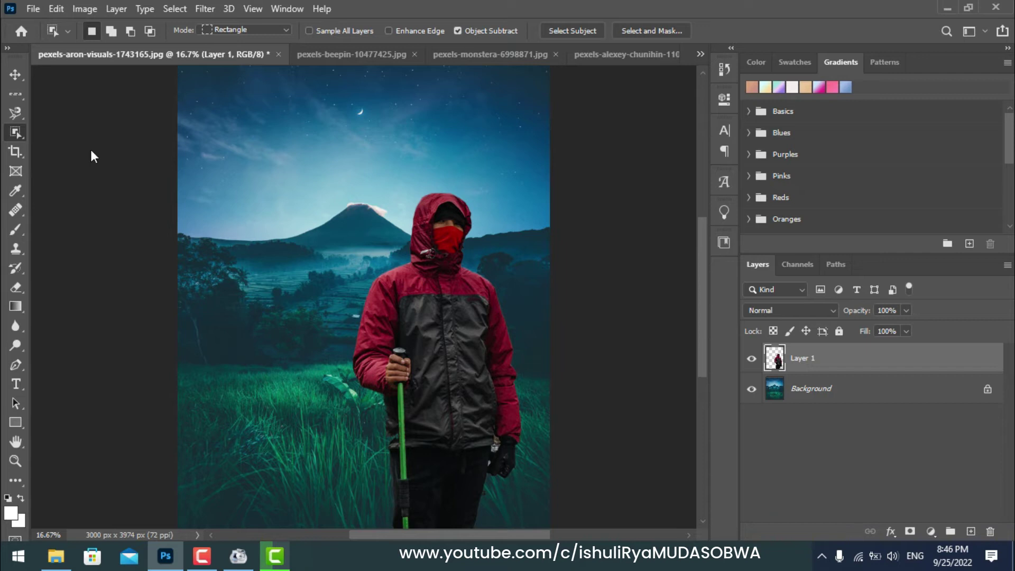
click(370, 59)
click(458, 52)
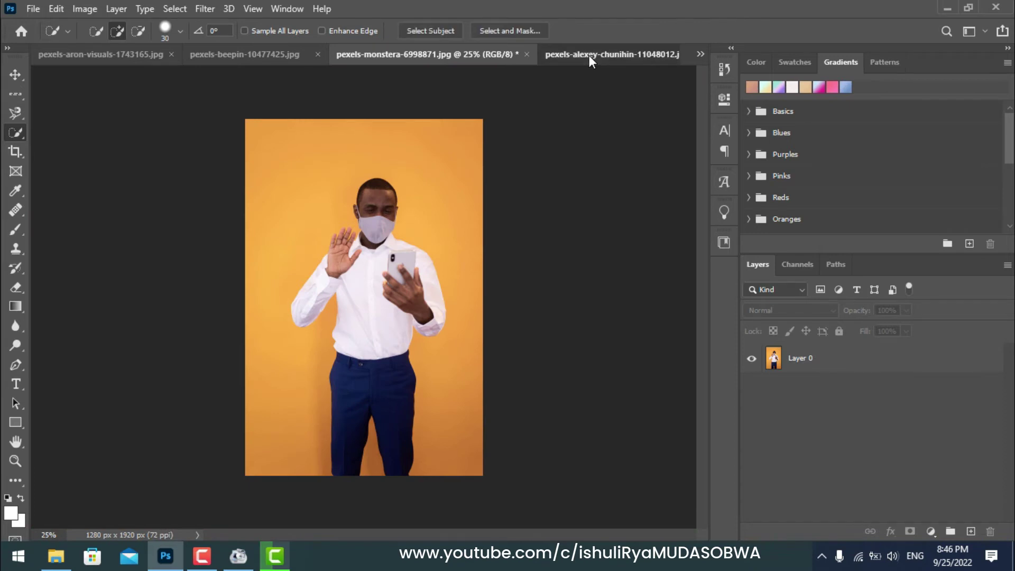
click(589, 55)
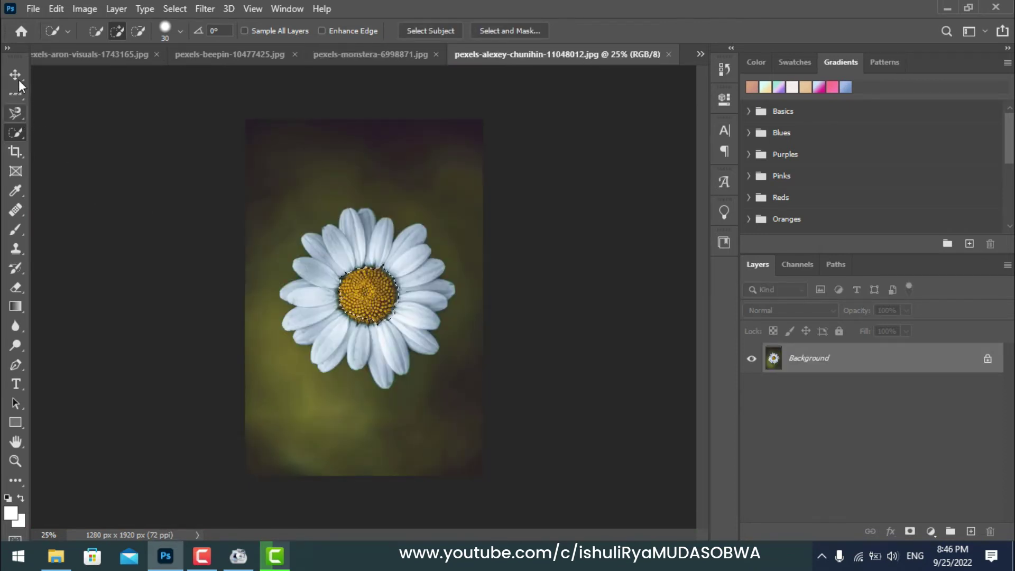
click(22, 116)
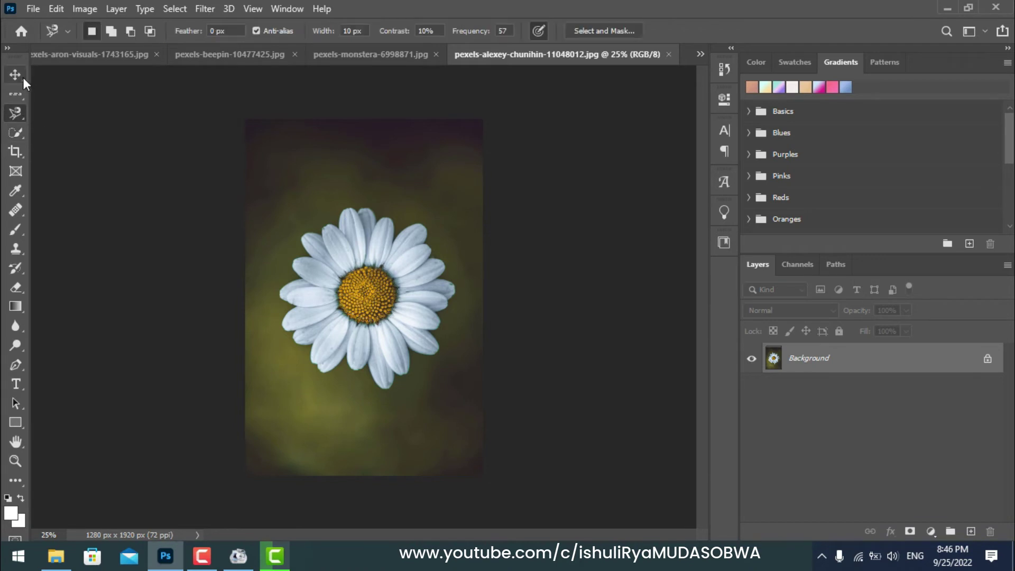
key(ctrl+plus)
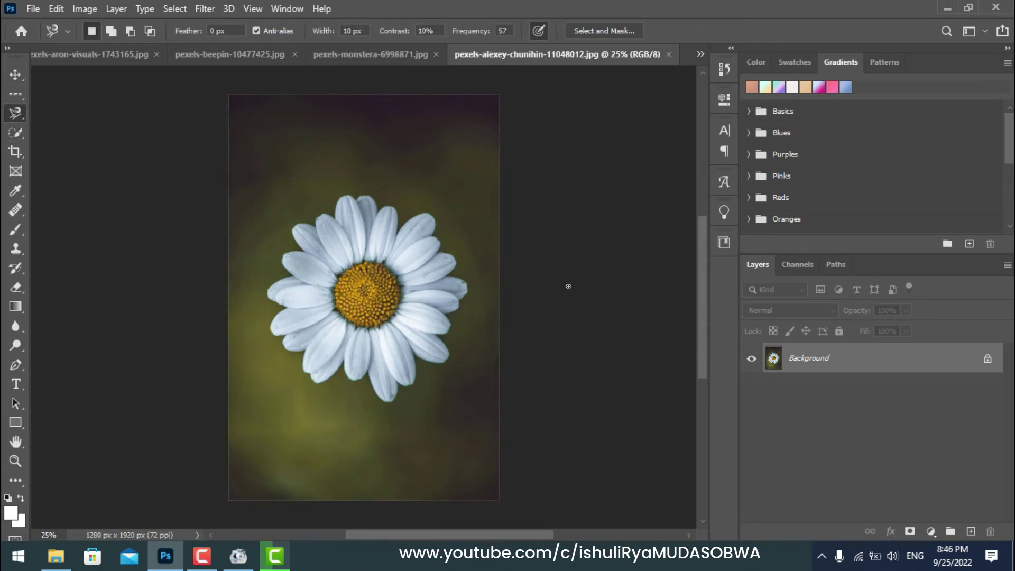
key(ctrl+plus)
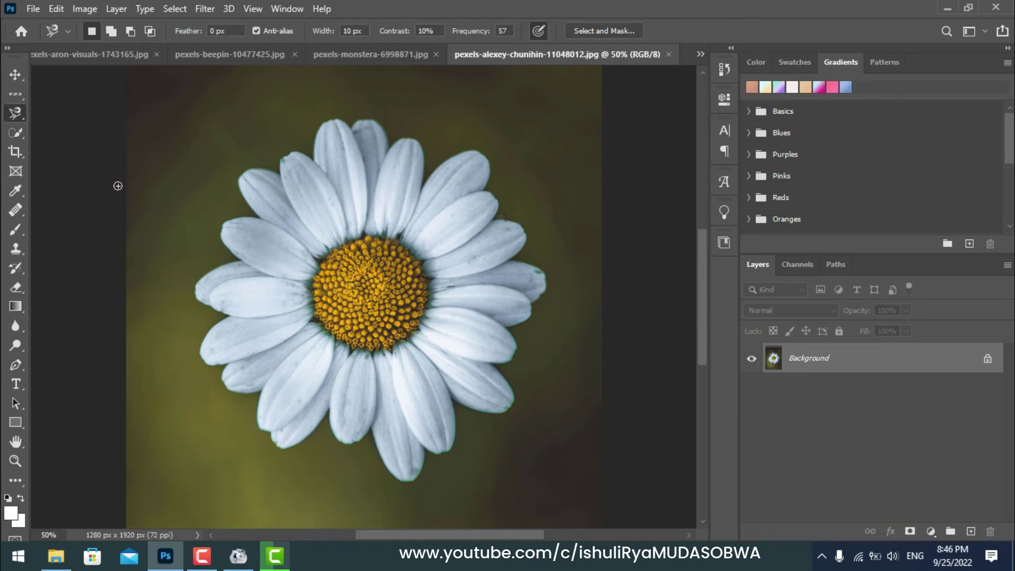
Step: Brush over the daisy's white petals and yellow centre with the Quick Selection Tool
right_click(23, 120)
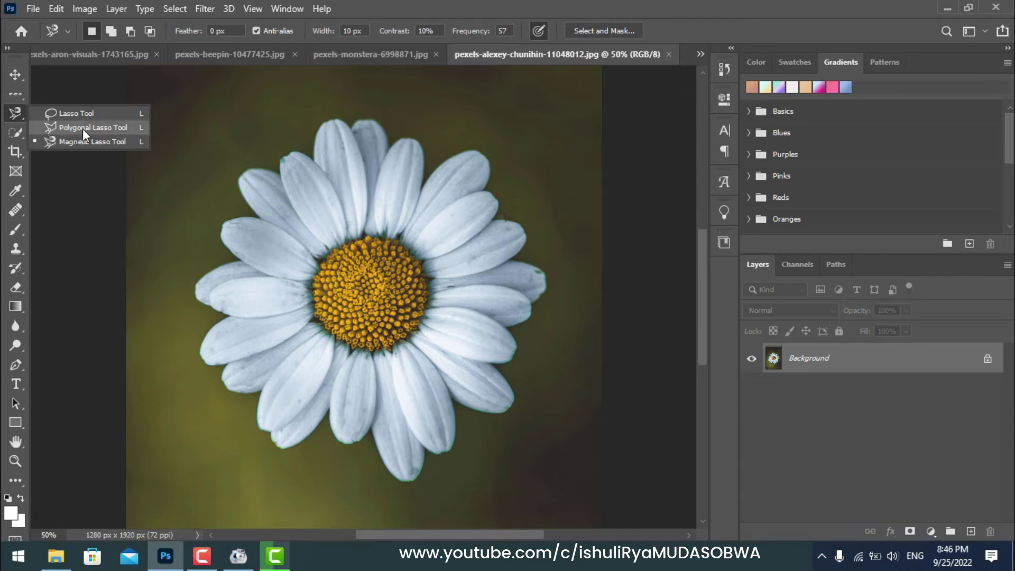
click(20, 132)
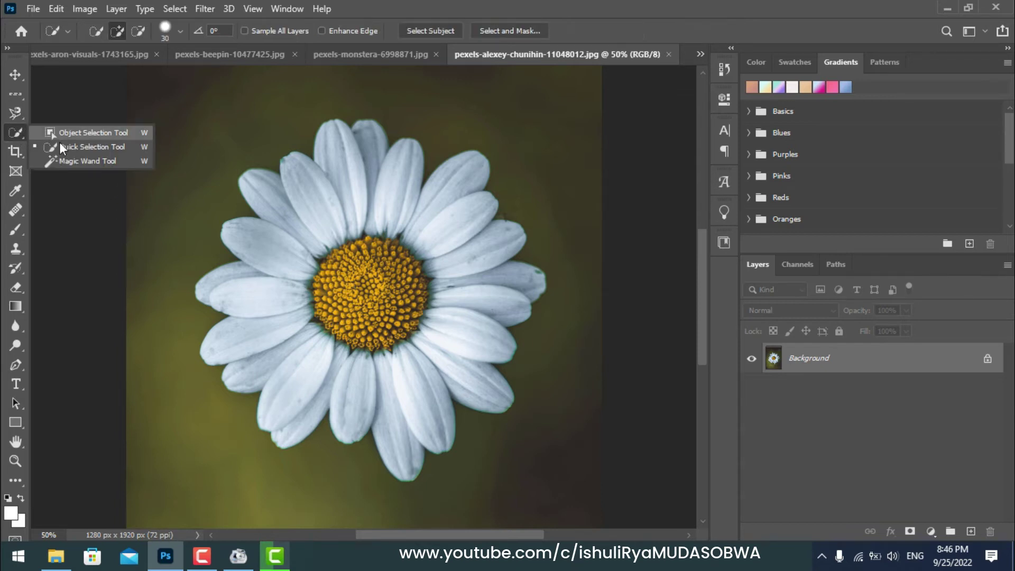
click(109, 147)
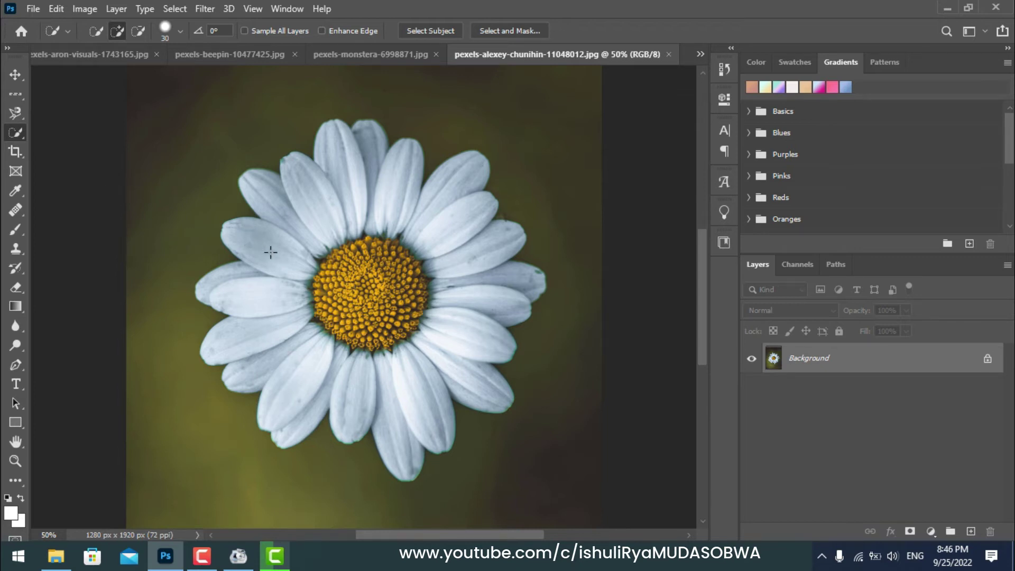
mouse_move(268, 256)
mouse_down()
mouse_move(286, 212)
mouse_move(334, 178)
mouse_move(389, 174)
mouse_move(447, 197)
mouse_move(484, 267)
mouse_move(490, 297)
mouse_move(460, 351)
mouse_move(398, 401)
mouse_move(305, 400)
mouse_up()
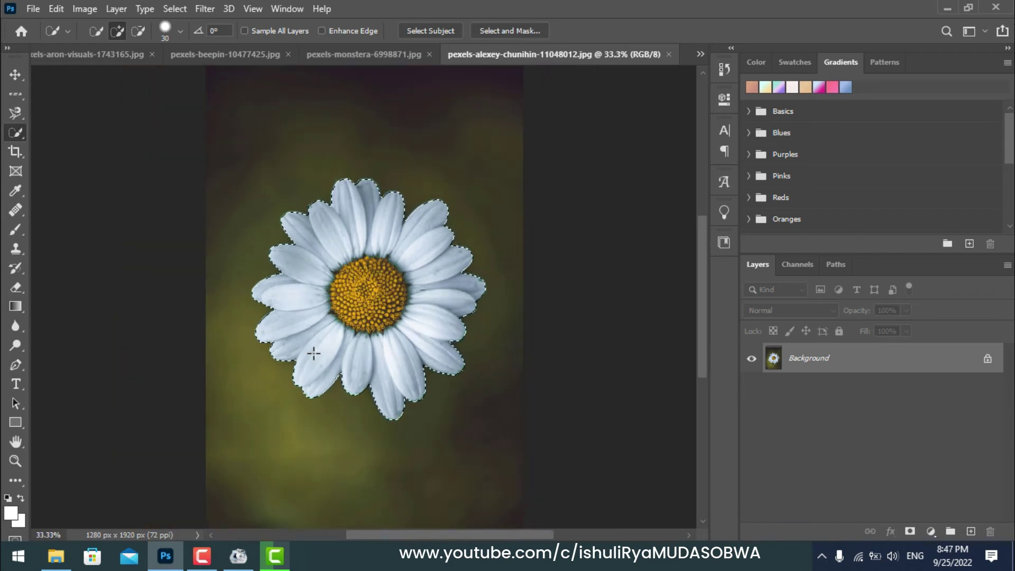
Step: Trial-move the selected daisy with the Move tool, then undo the move
click(17, 74)
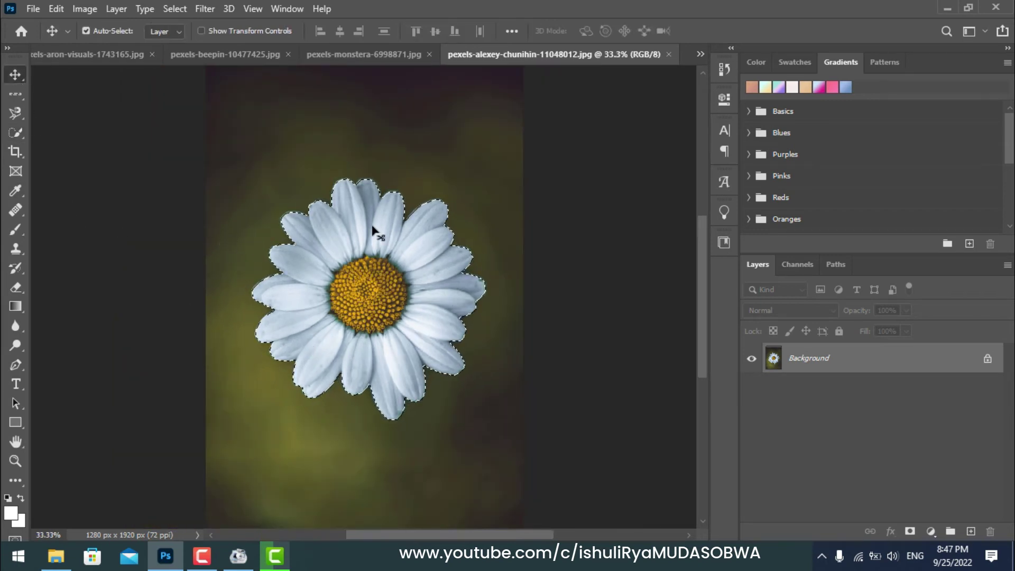
mouse_move(317, 251)
mouse_down()
mouse_move(305, 249)
mouse_move(335, 232)
mouse_move(341, 286)
mouse_move(386, 265)
mouse_move(372, 247)
mouse_up()
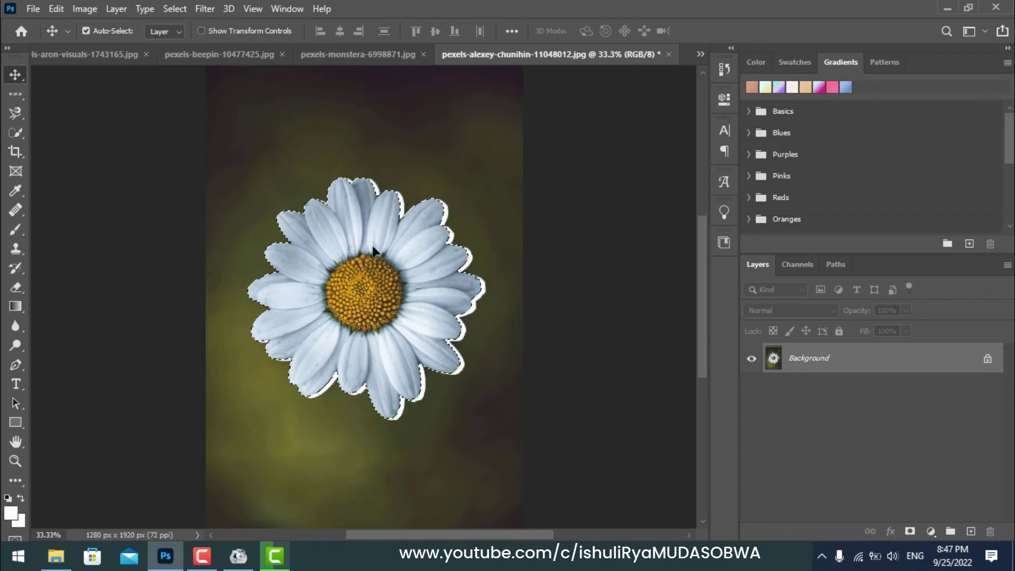
key(ctrl+z)
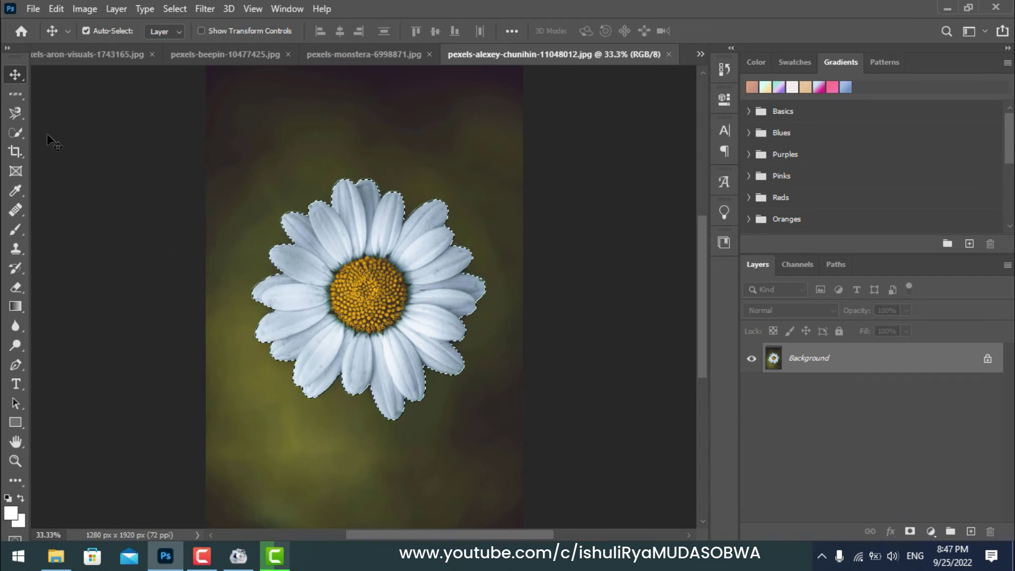
Step: Drop the daisy selection by switching to Magnetic Lasso (Width 10 px, Contrast 10%, Frequency 57)
click(16, 132)
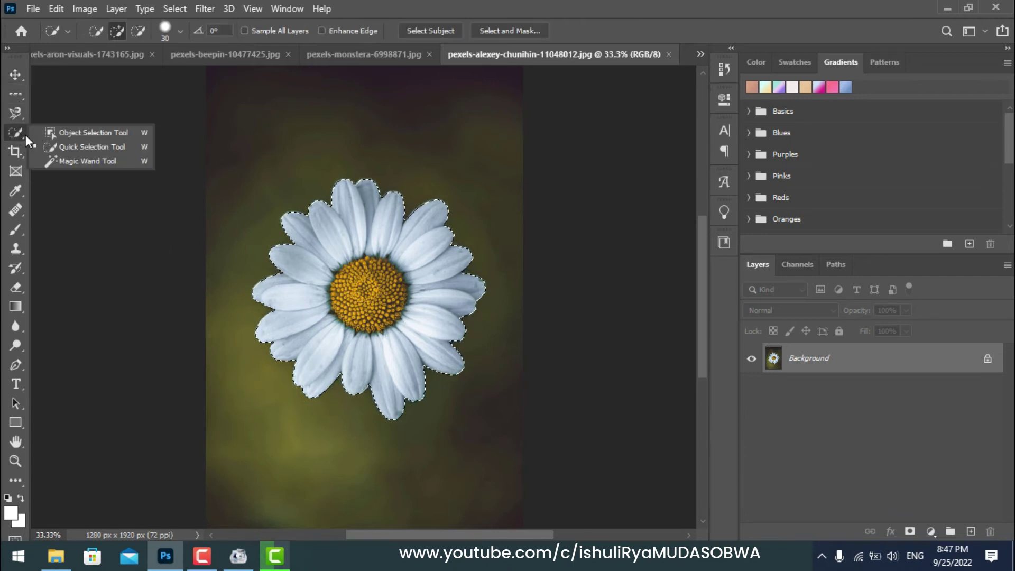
click(59, 147)
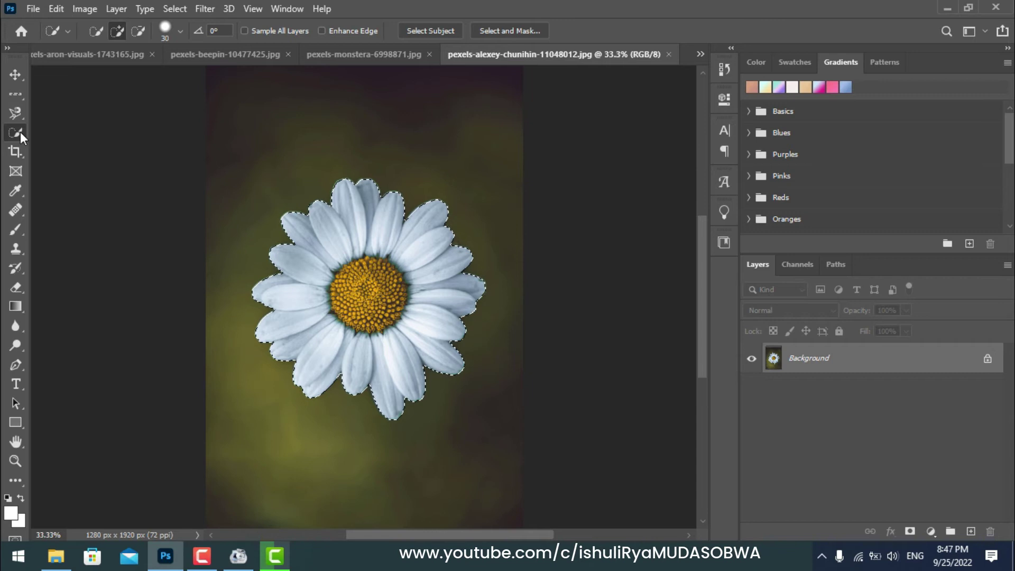
click(16, 112)
click(206, 107)
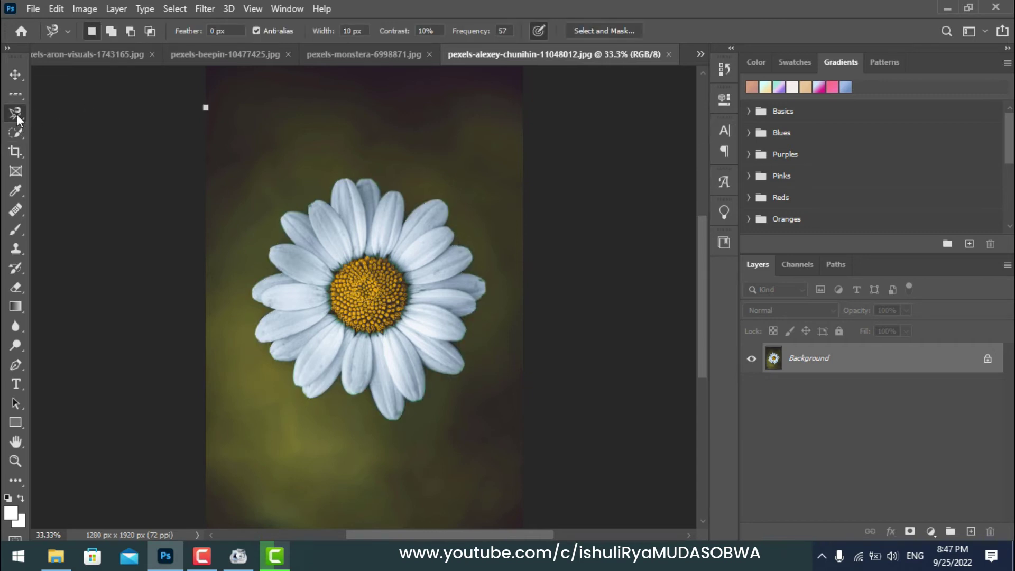
Step: Dismiss the no-pixels warning, brush-select the daisy's yellow centre, and test moving it
click(21, 136)
click(466, 216)
click(15, 135)
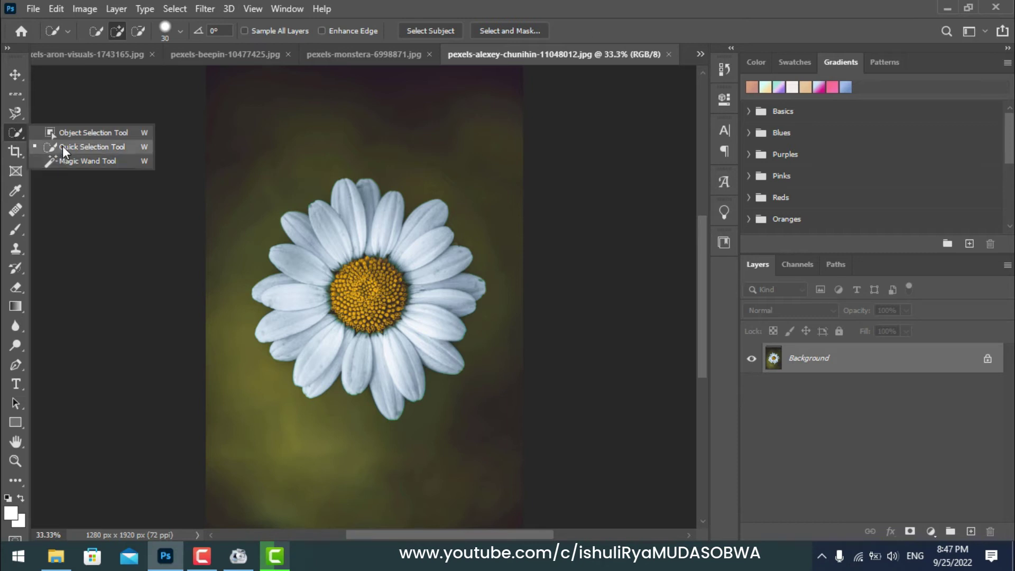
click(62, 146)
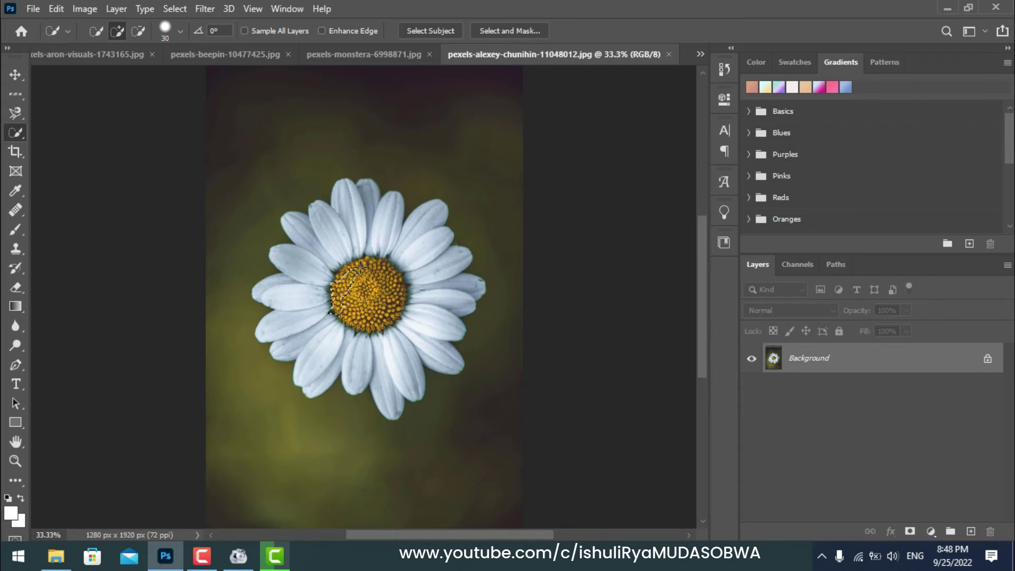
mouse_move(379, 266)
mouse_down()
mouse_move(400, 290)
mouse_move(364, 325)
mouse_up()
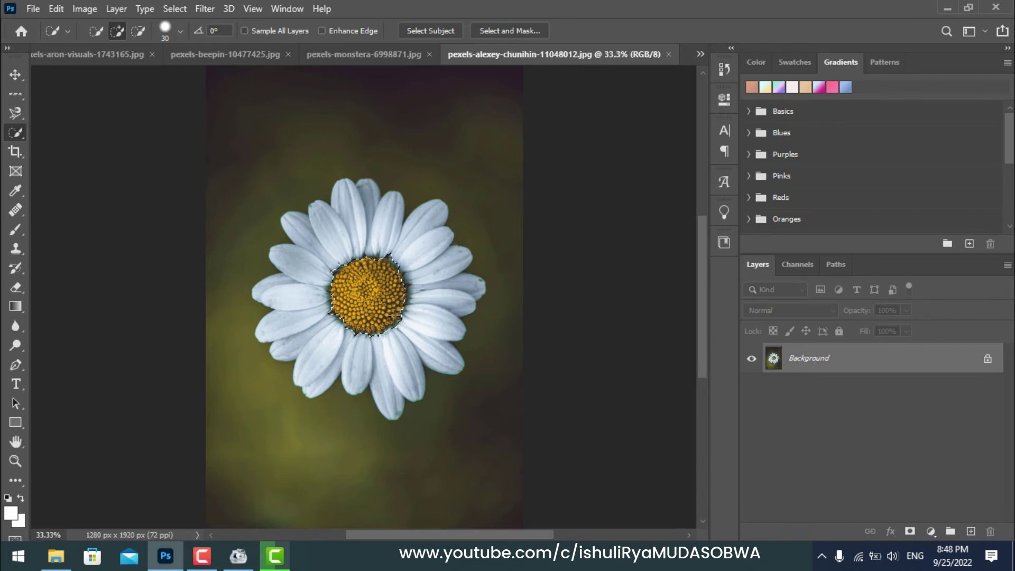
click(16, 75)
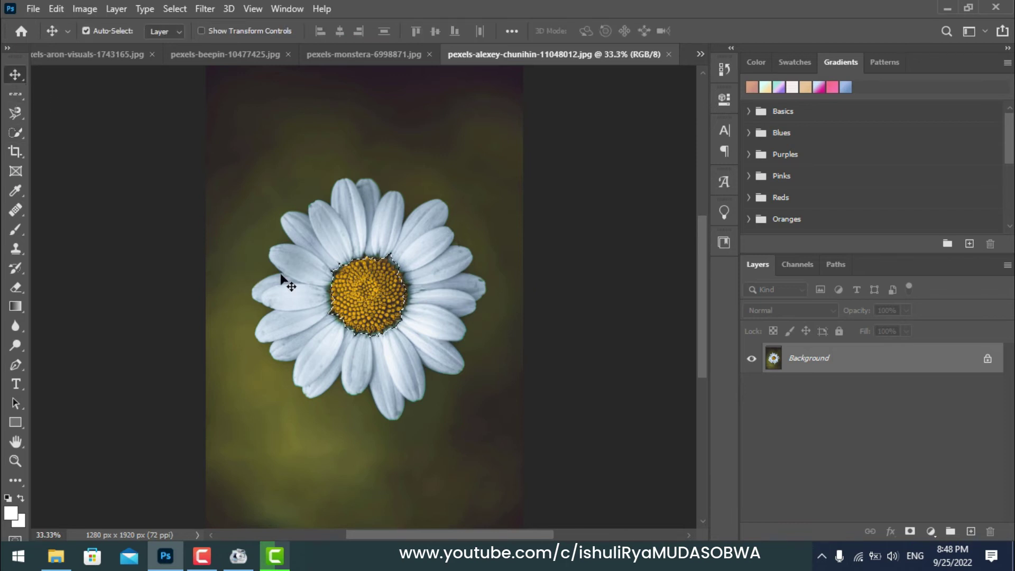
mouse_move(363, 288)
mouse_down()
mouse_move(464, 468)
mouse_move(373, 275)
mouse_up()
Step: Pick the Magic Wand (Tolerance 32, Contiguous) and bring up pexels-monstera-6998871.jpg
click(18, 135)
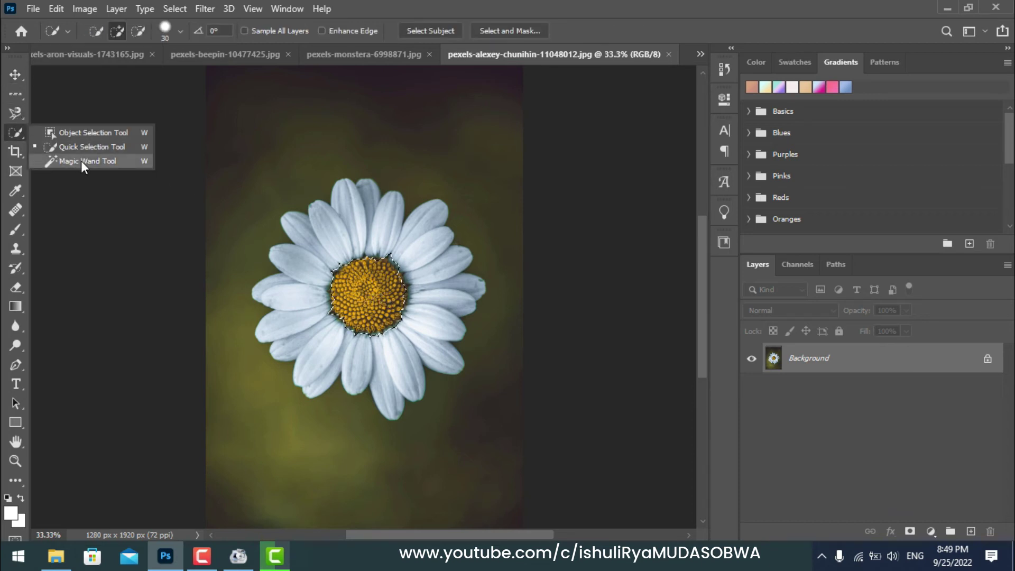
click(81, 161)
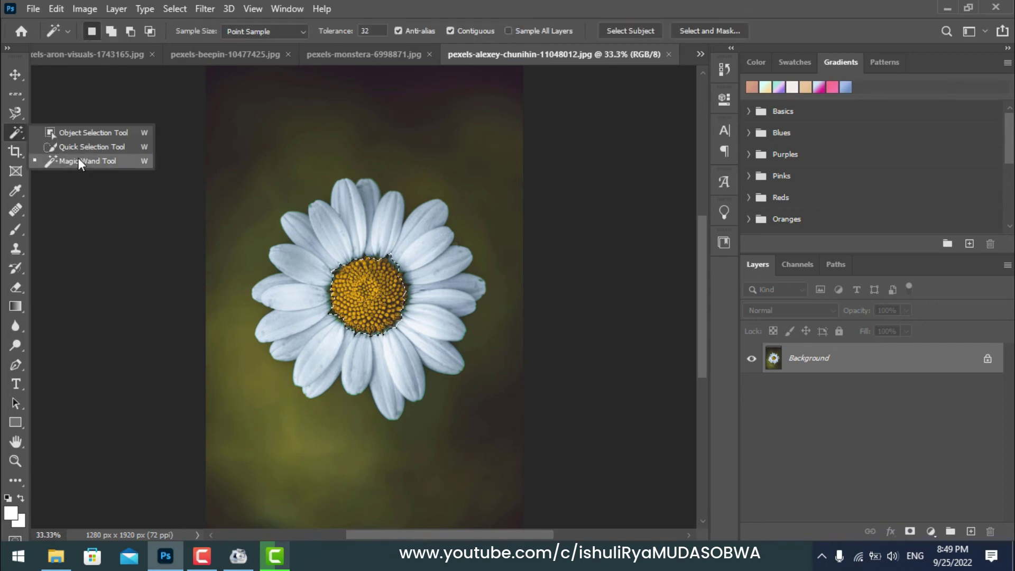
click(368, 52)
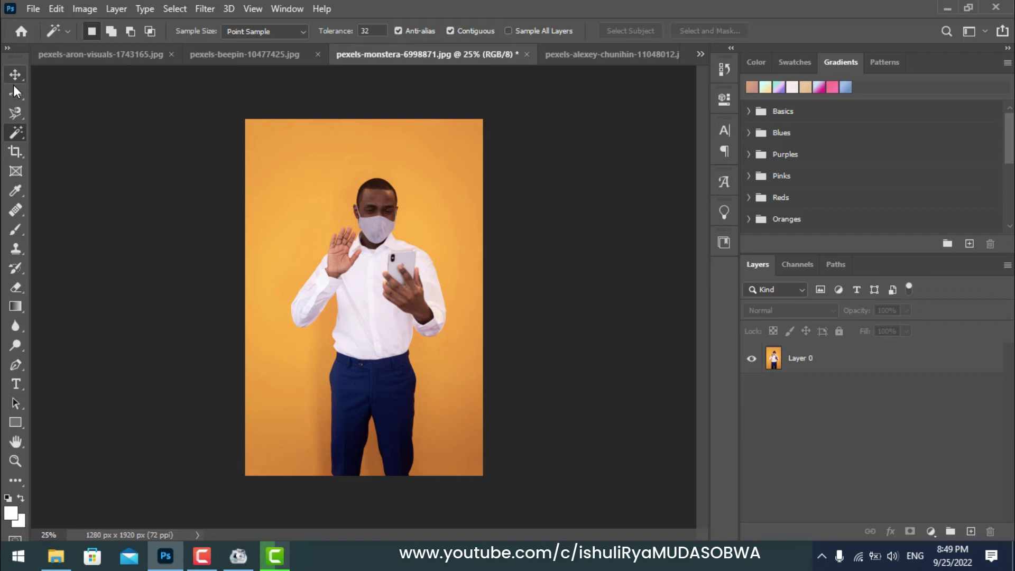
Step: Pick the Magic Wand, make Layer 0 active, and select the orange background around the man
scroll(387, 215, up, 1)
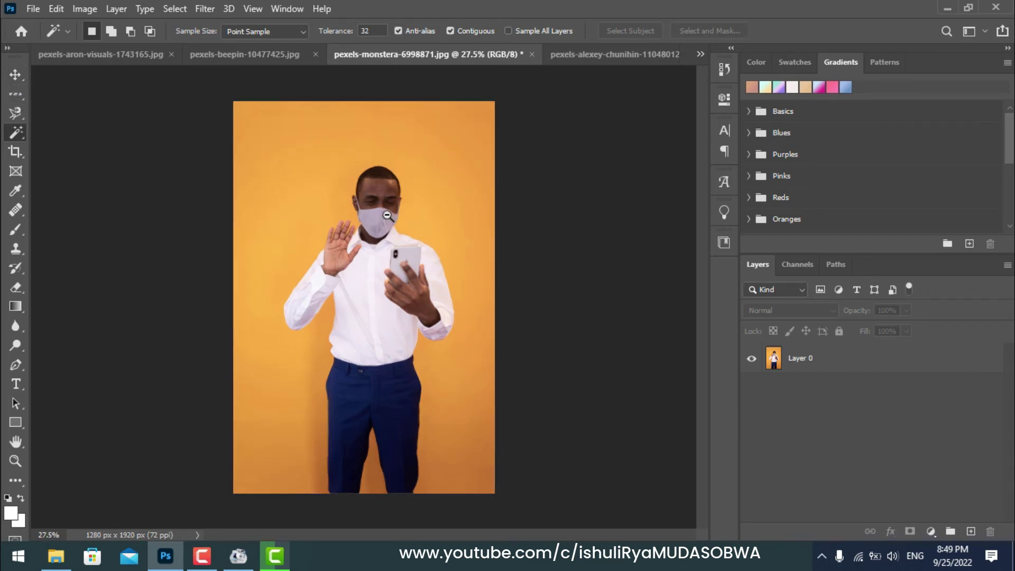
scroll(387, 215, up, 1)
scroll(387, 215, up, 1)
scroll(387, 215, up, 1)
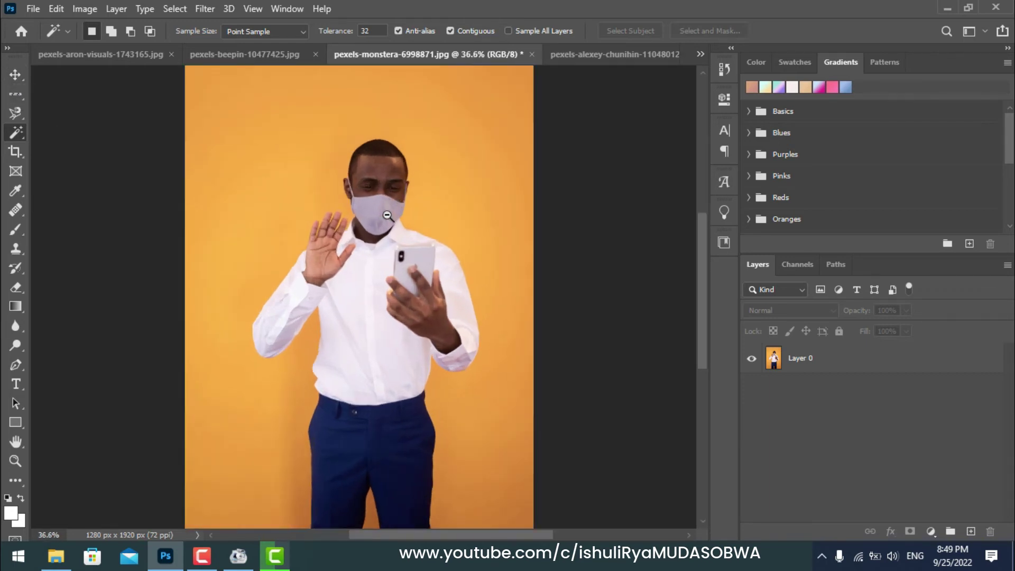
scroll(387, 215, down, 1)
scroll(387, 215, down, 1)
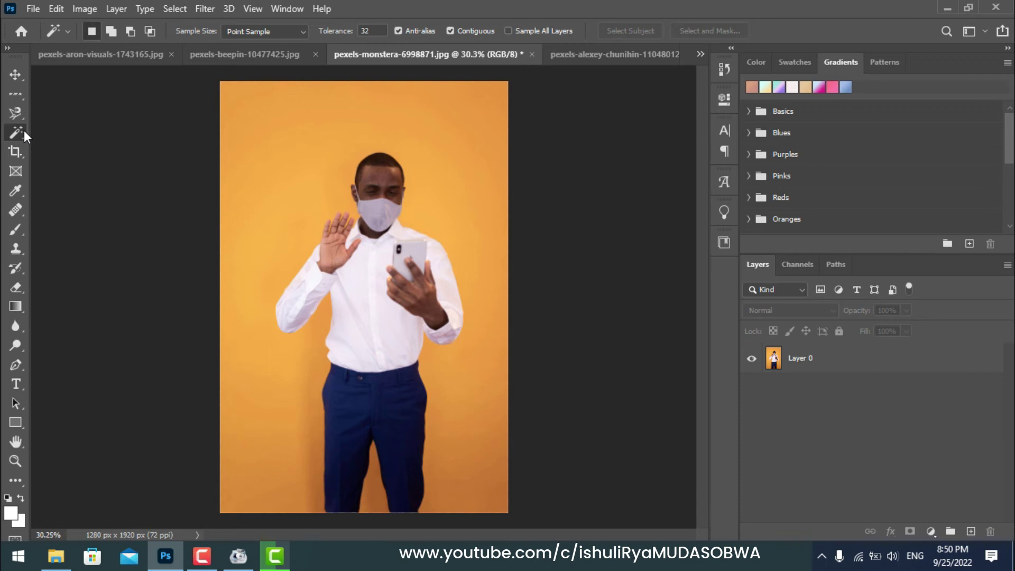
right_click(20, 134)
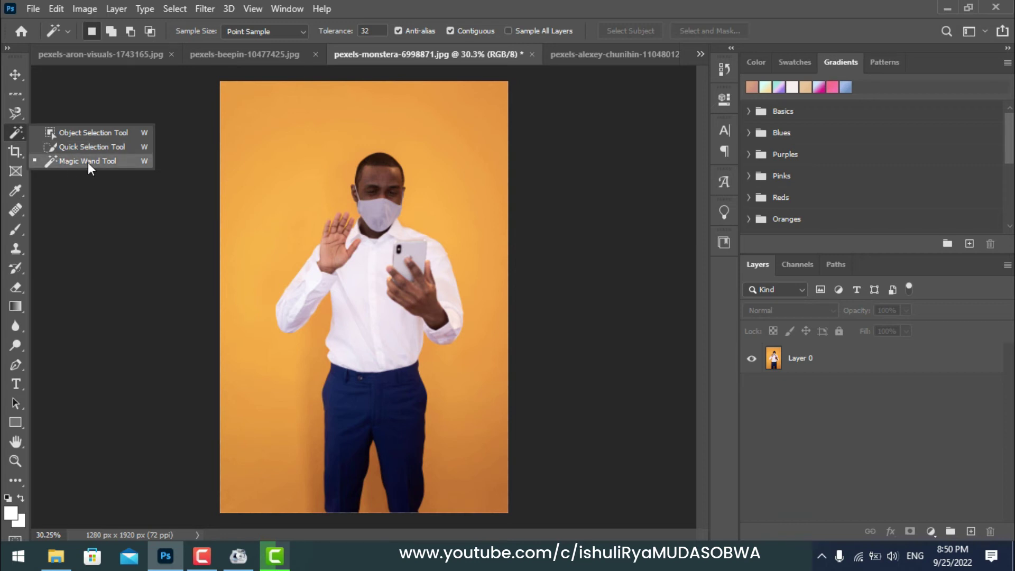
click(250, 171)
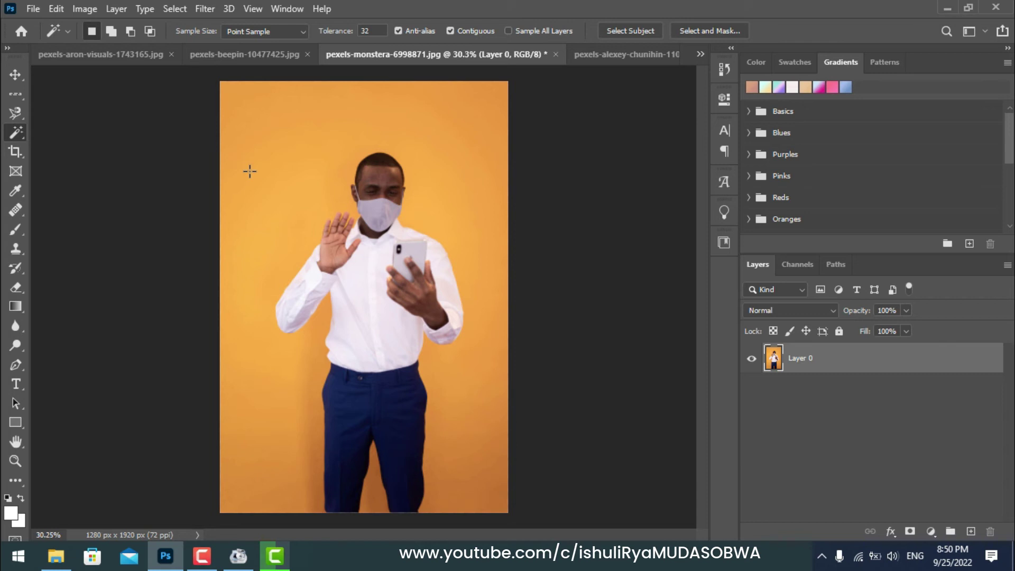
click(250, 171)
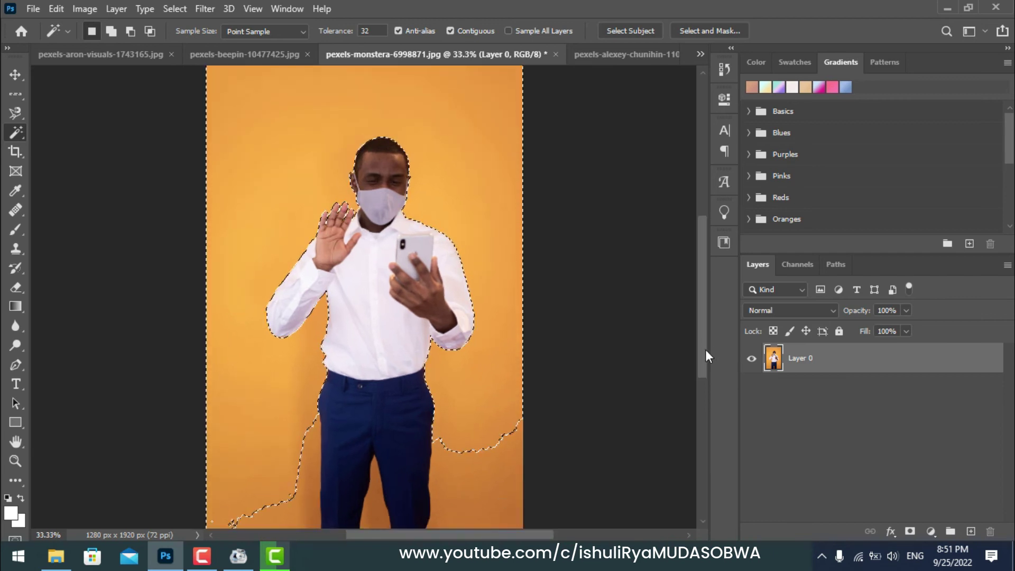
Step: Add the orange areas beside the trousers, between the legs and left of the leg
drag(705, 350, 702, 363)
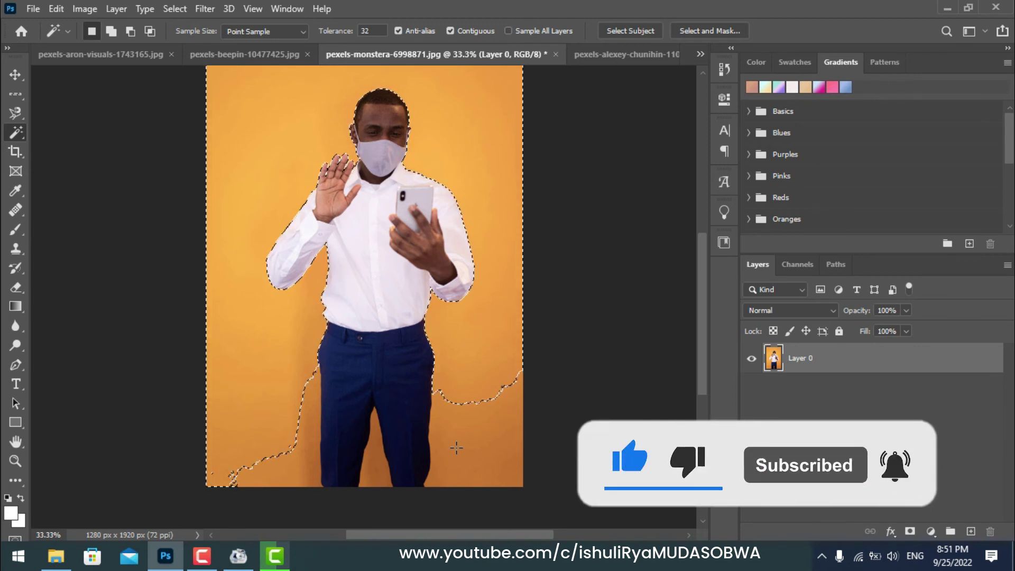
key(shift)
shift+click(451, 419)
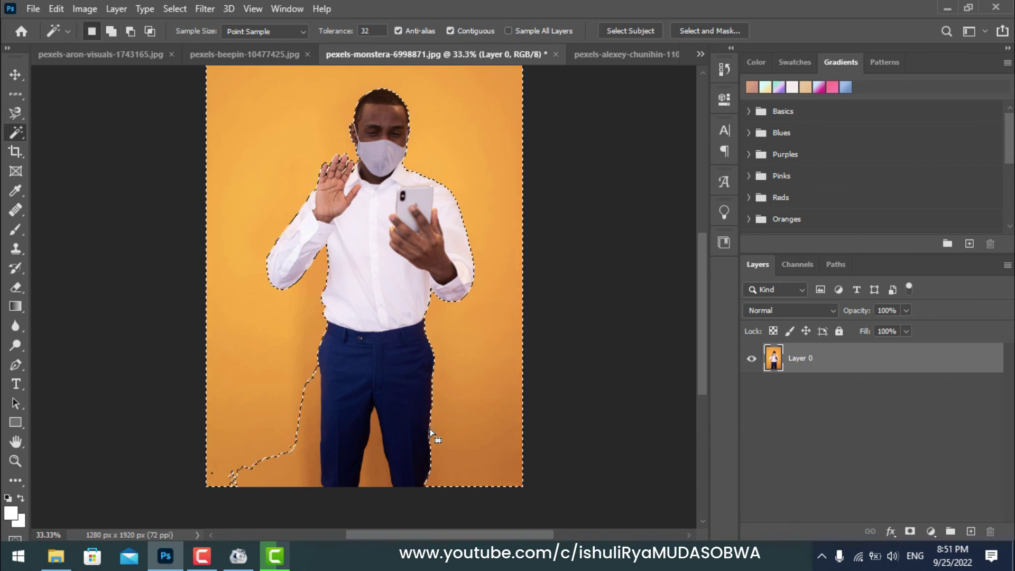
shift+click(375, 461)
key(shift)
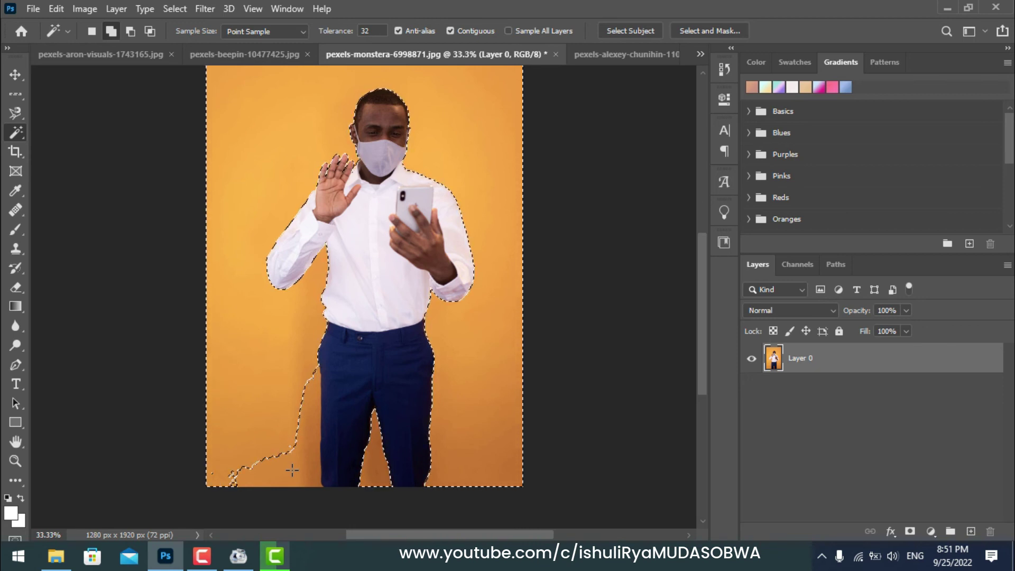
shift+click(292, 472)
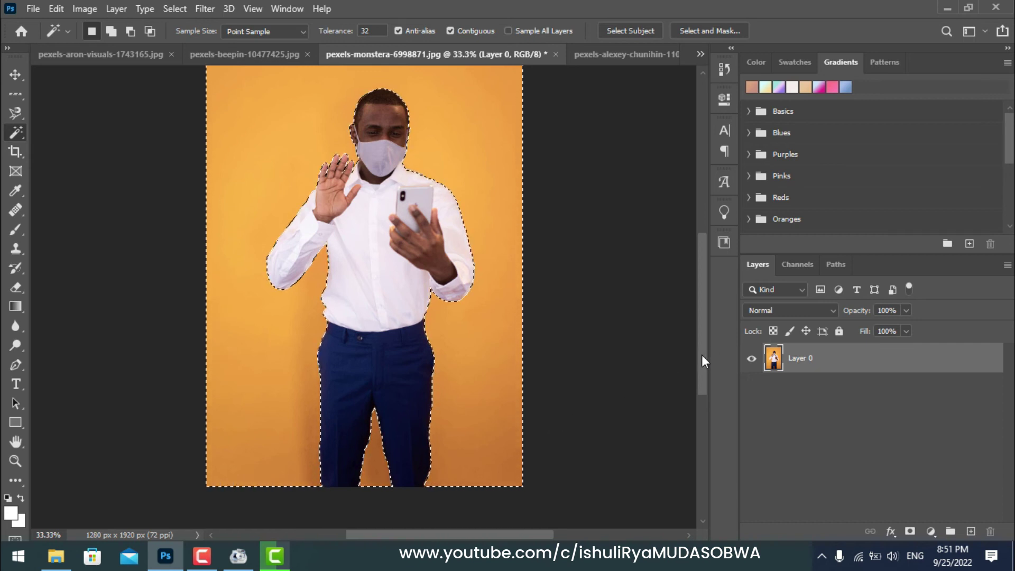
Step: Zoom out to view the whole photo and briefly check the daisy photo
drag(702, 354, 702, 334)
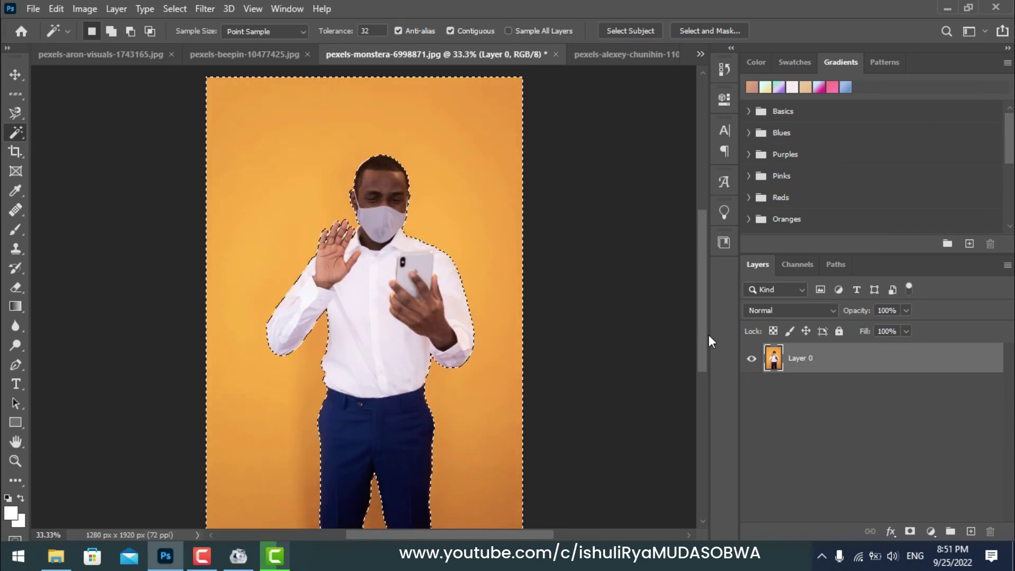
key(ctrl+minus)
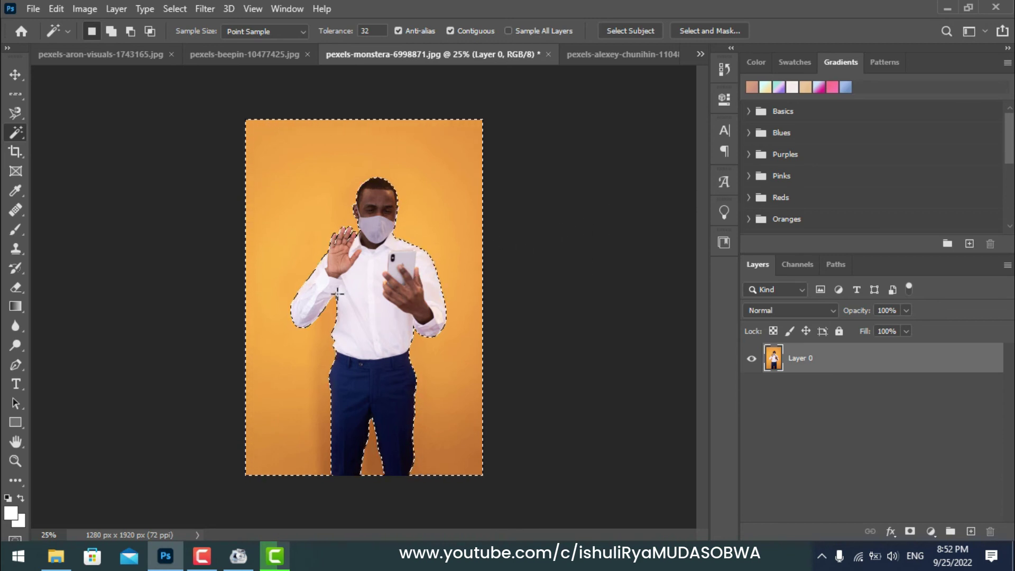
click(650, 52)
click(372, 53)
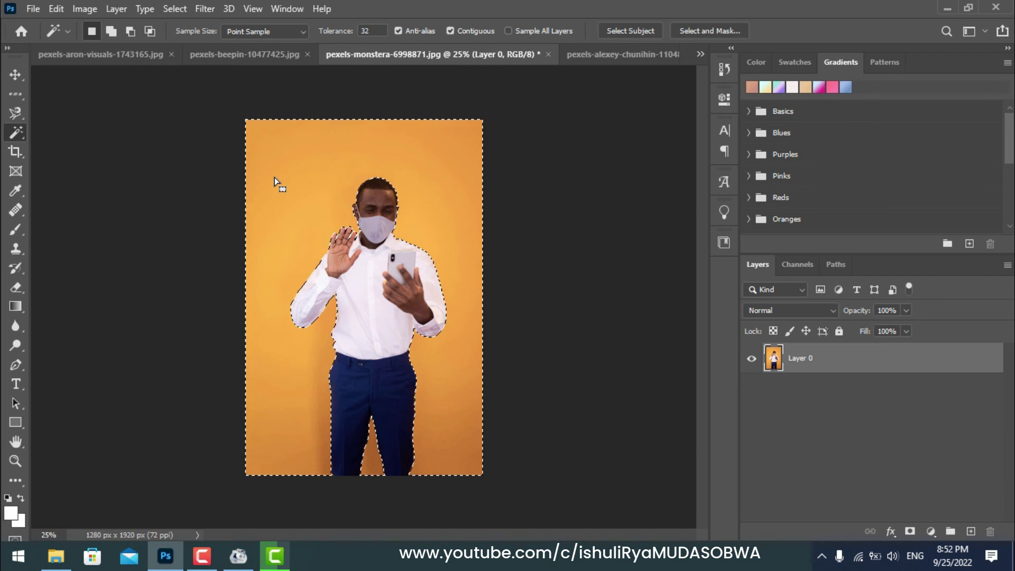
Step: Delete the selected orange background with Edit > Clear and deselect
click(56, 9)
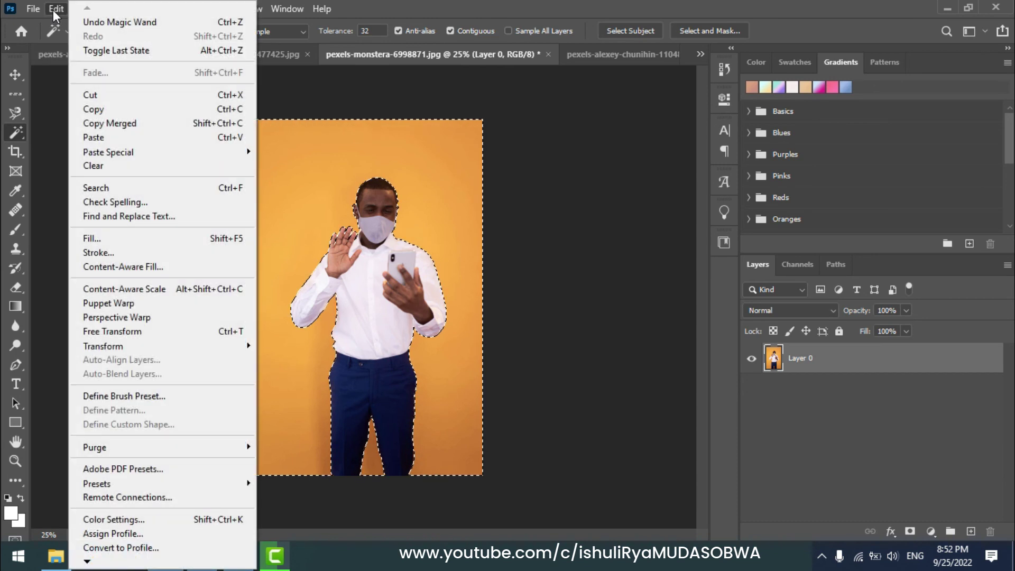
click(130, 172)
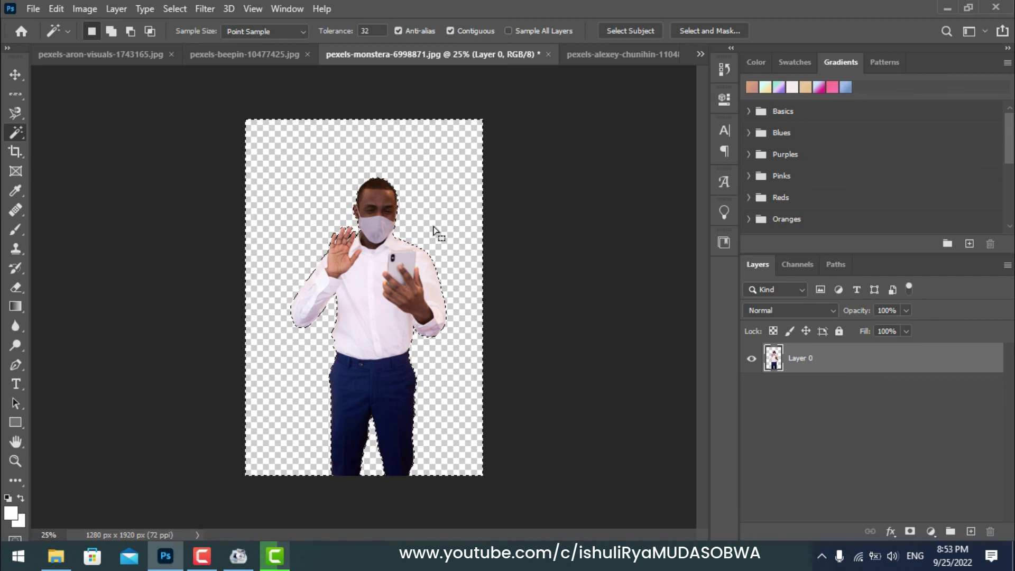
click(57, 133)
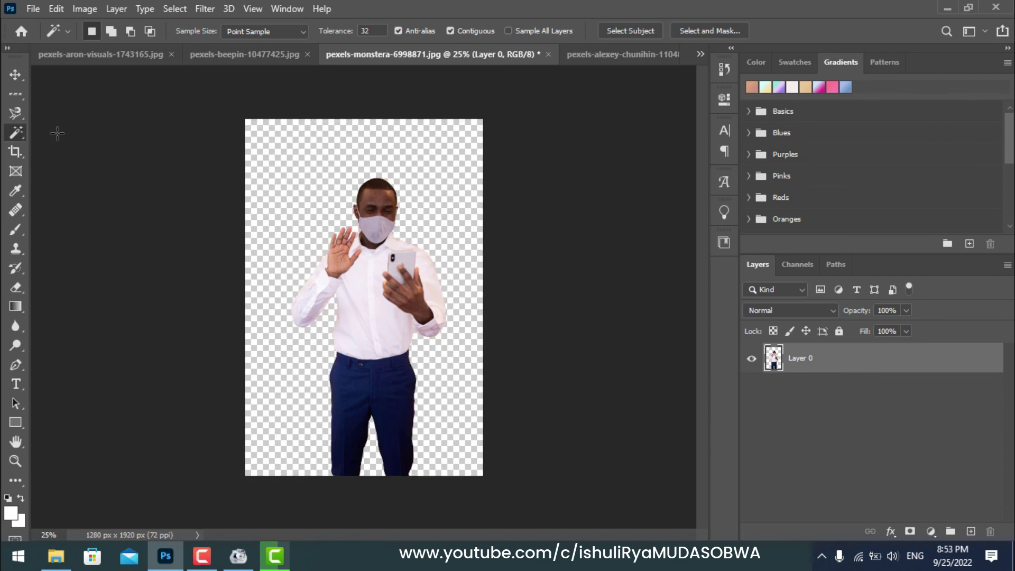
Step: Unlock the daisy photo's background and drag it with the Move tool into the man's document
click(16, 74)
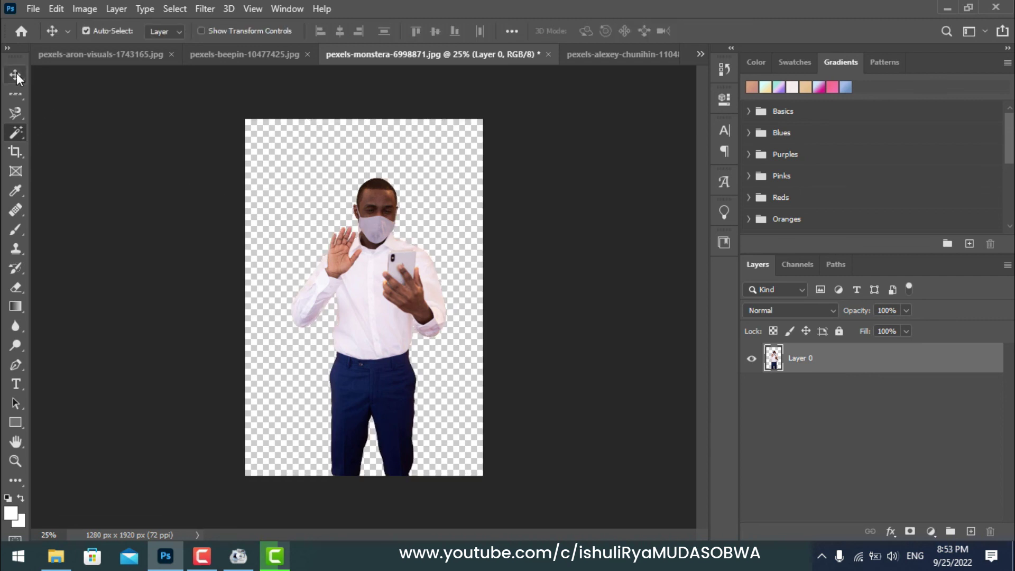
click(616, 51)
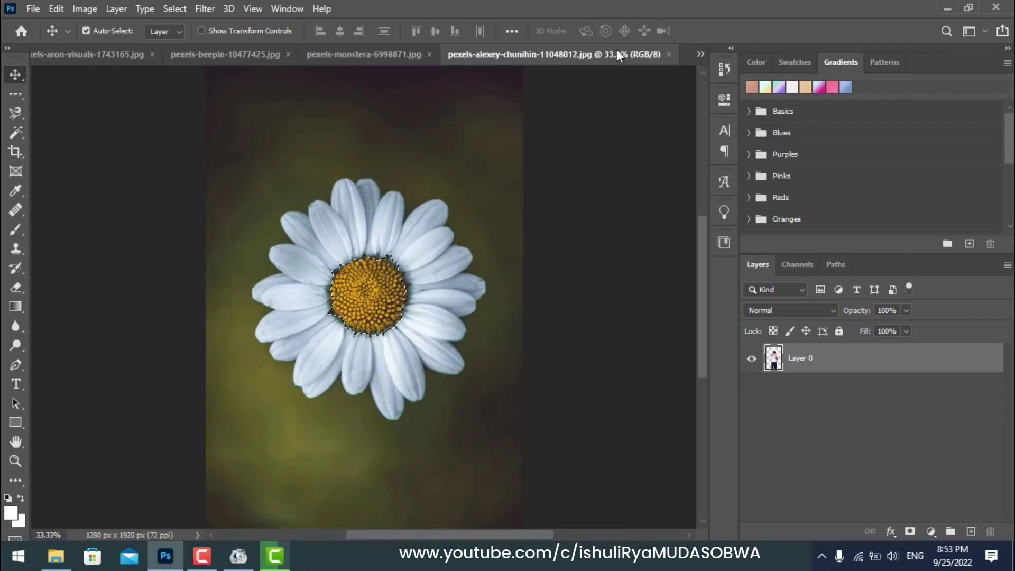
click(986, 358)
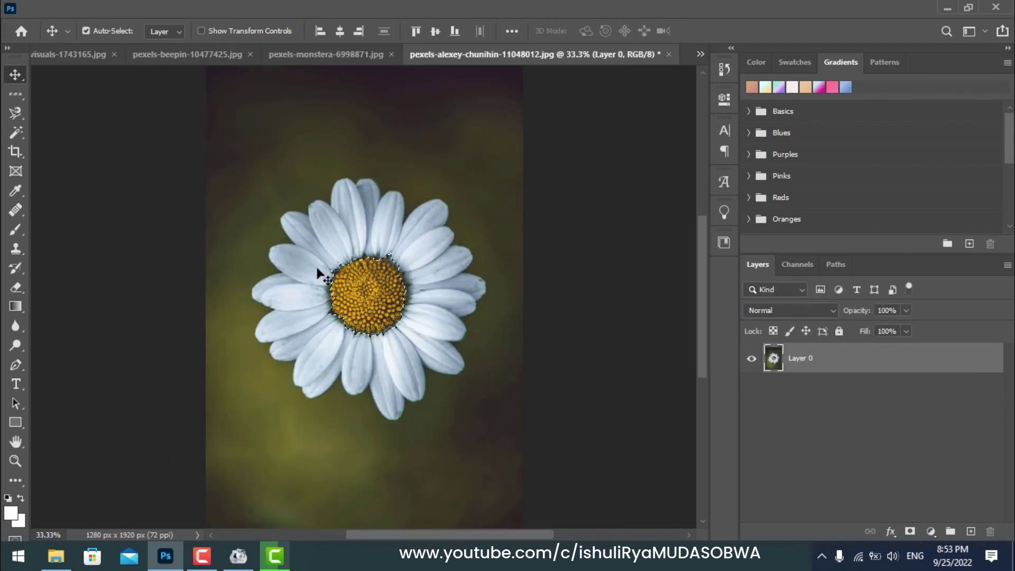
click(15, 112)
click(16, 75)
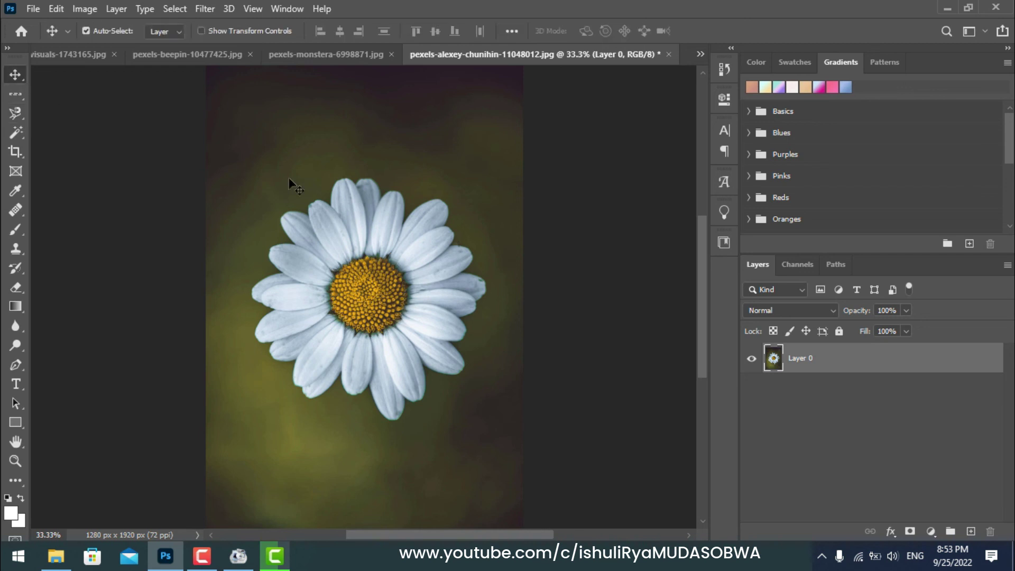
drag(467, 202, 359, 58)
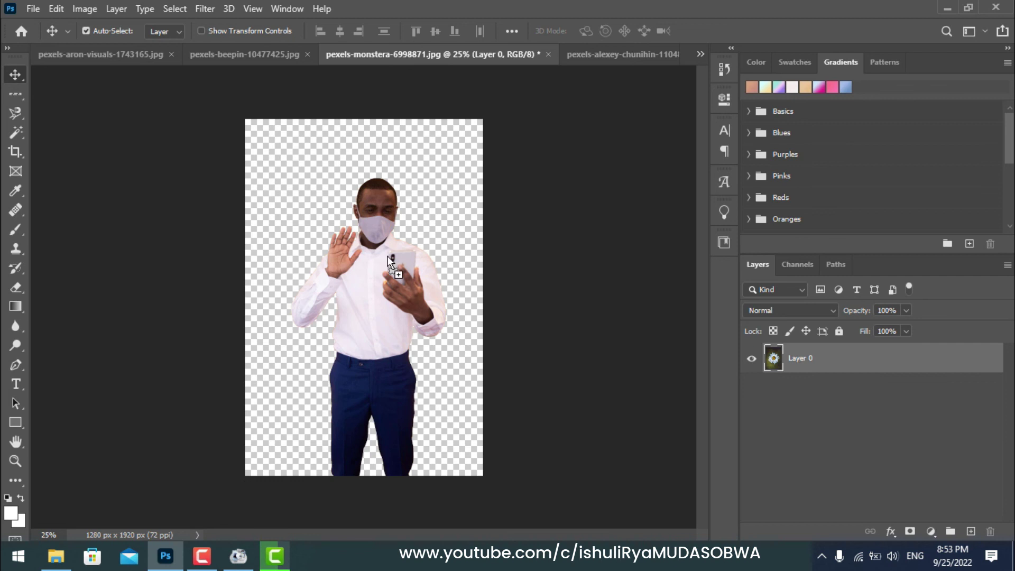
drag(359, 59, 389, 258)
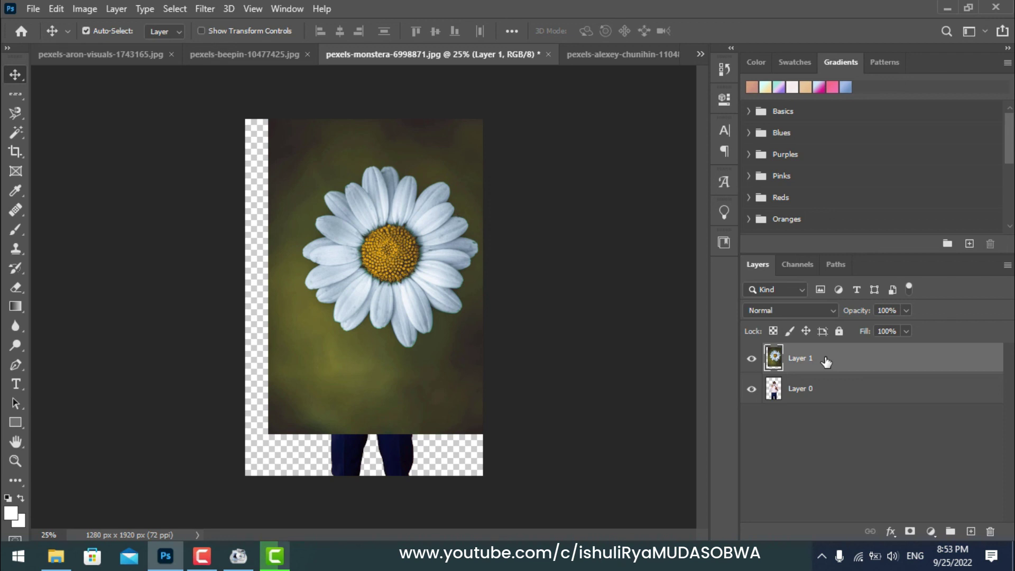
Step: Put the daisy layer beneath the man, cover the canvas, and scale it to about 135%
drag(826, 362, 813, 404)
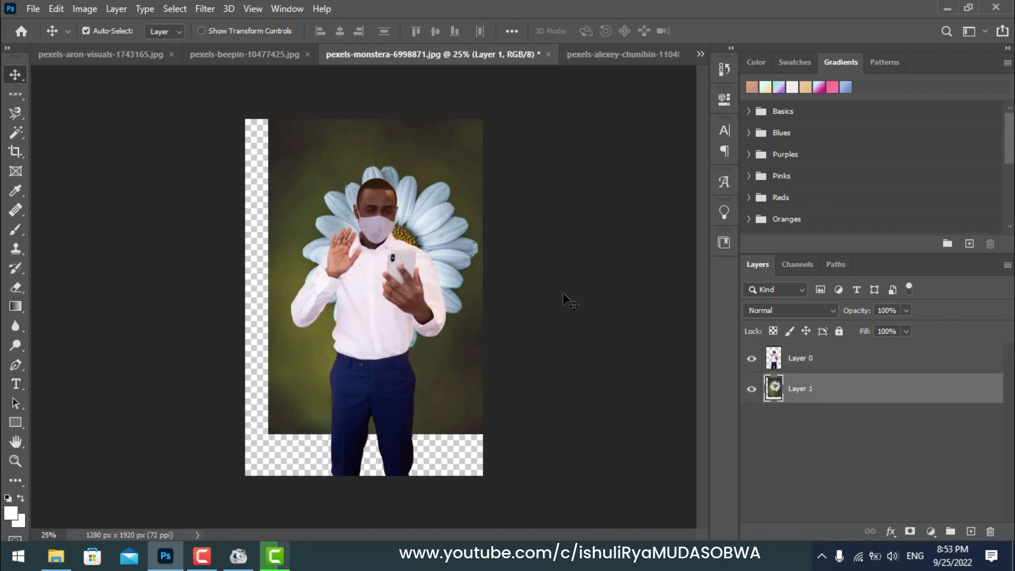
drag(429, 200, 413, 243)
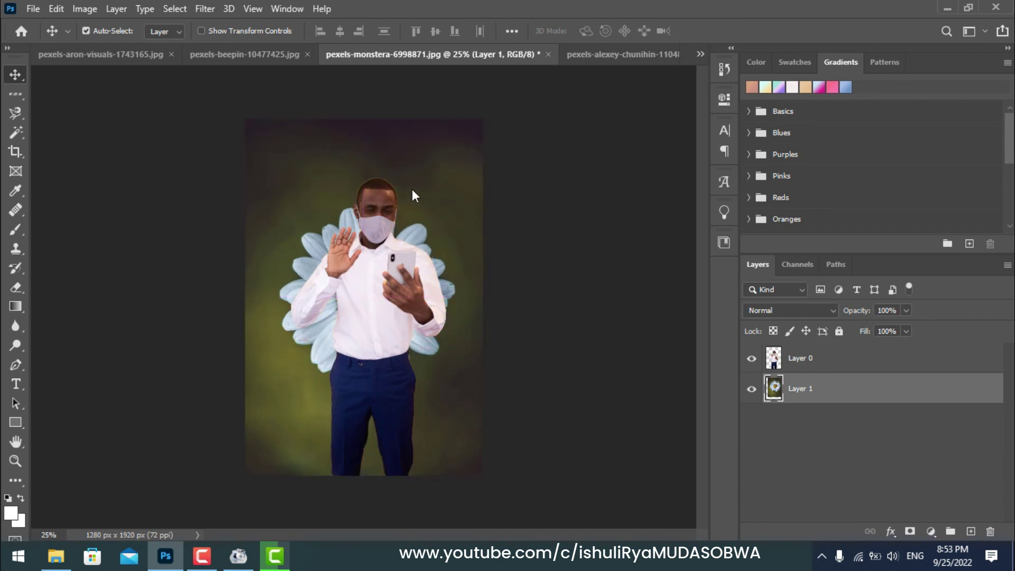
click(201, 31)
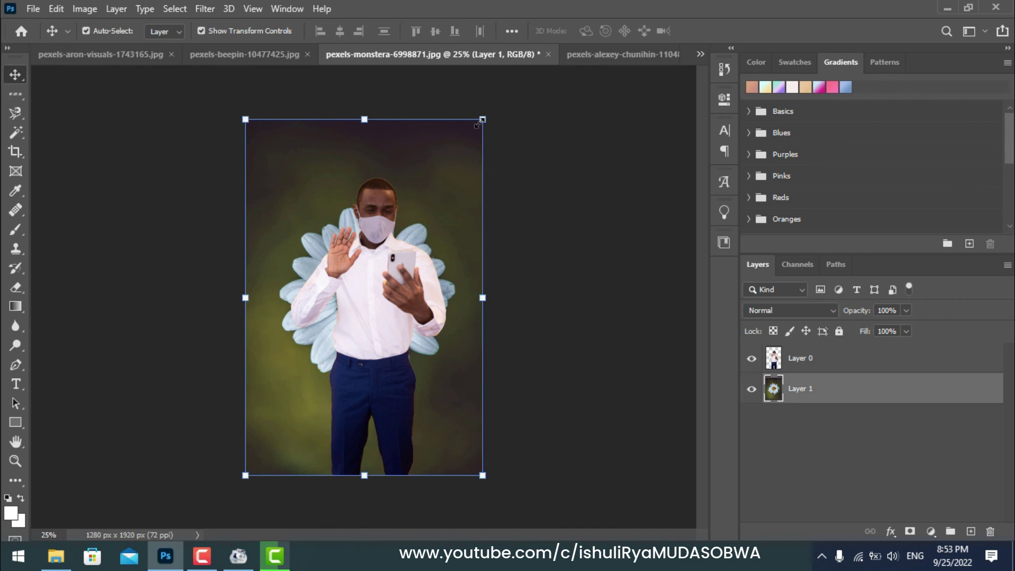
drag(572, 76, 602, 61)
mouse_move(465, 198)
mouse_down()
mouse_move(361, 208)
mouse_move(377, 198)
mouse_move(424, 214)
mouse_up()
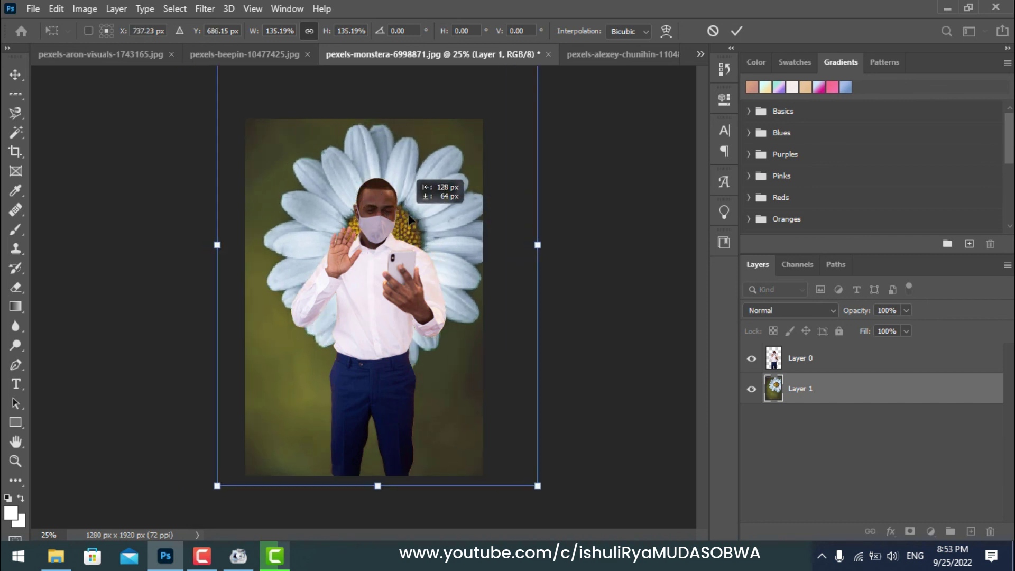
click(15, 77)
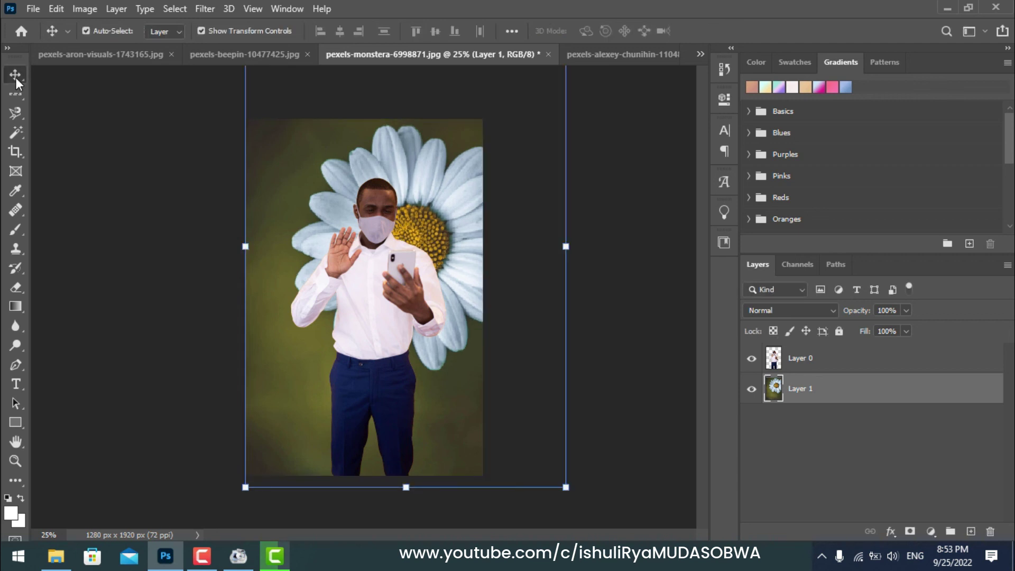
click(16, 116)
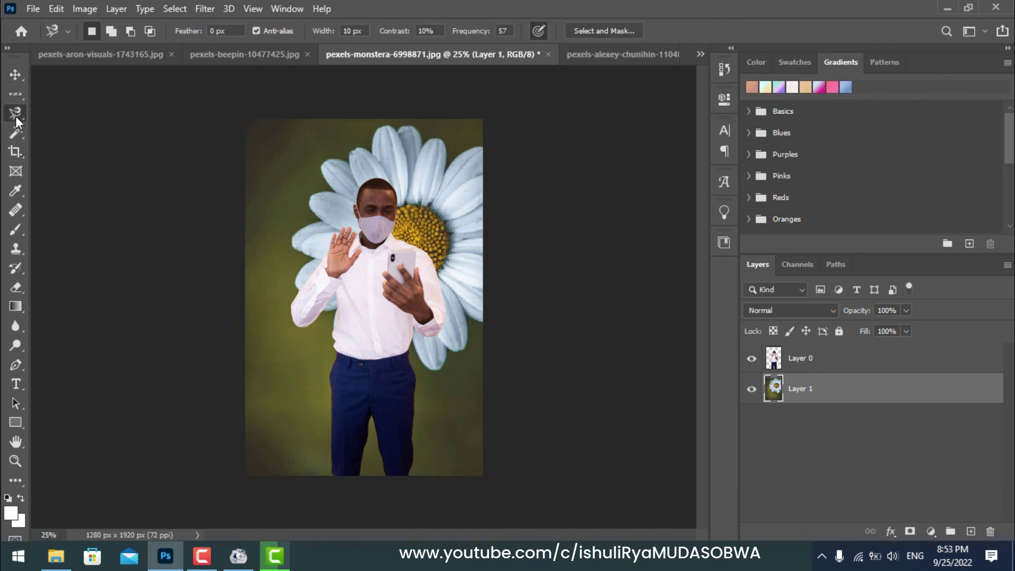
Step: Drag the daisy layer down and left so it frames the man's shoulders and arms
click(20, 134)
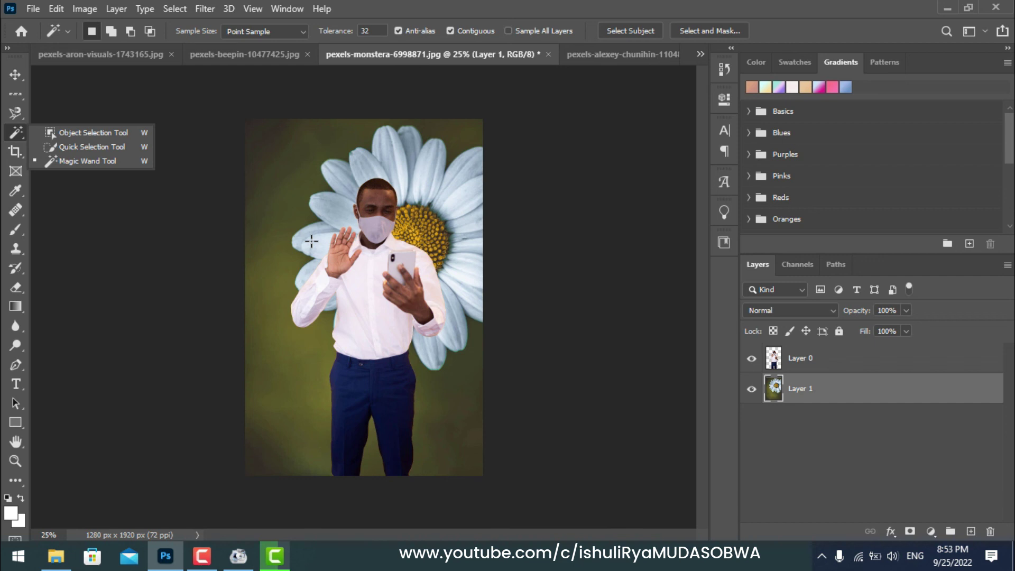
click(15, 74)
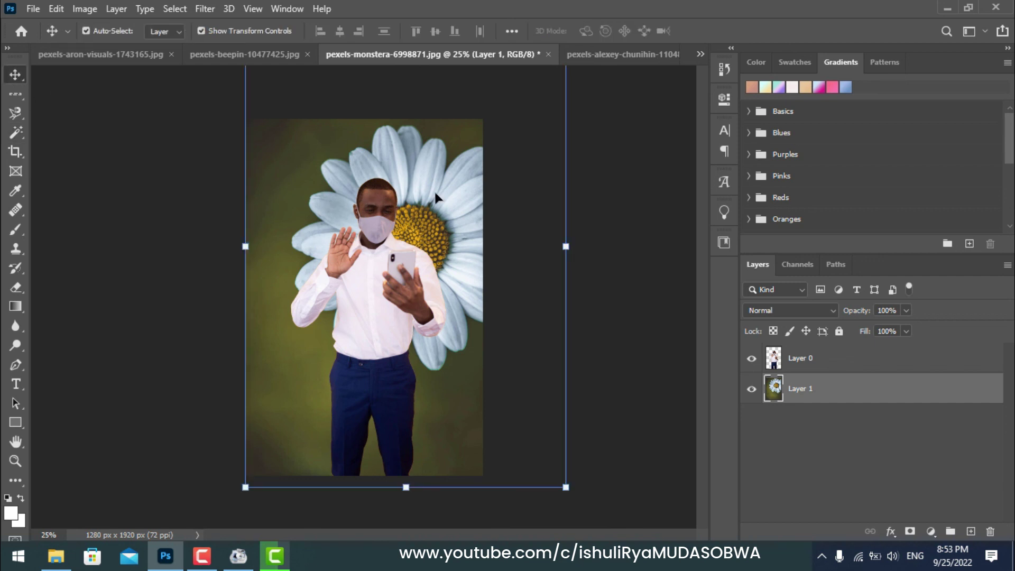
mouse_move(443, 188)
mouse_down()
mouse_move(368, 201)
mouse_move(365, 189)
mouse_move(430, 209)
mouse_up()
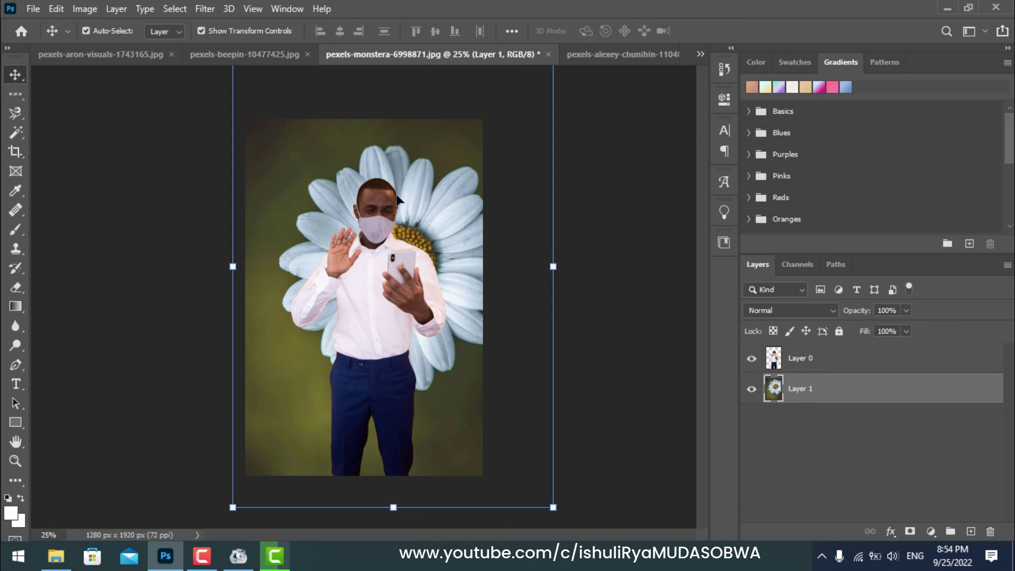
mouse_move(428, 185)
mouse_down()
mouse_move(414, 239)
mouse_move(405, 183)
mouse_move(415, 252)
mouse_move(420, 227)
mouse_up()
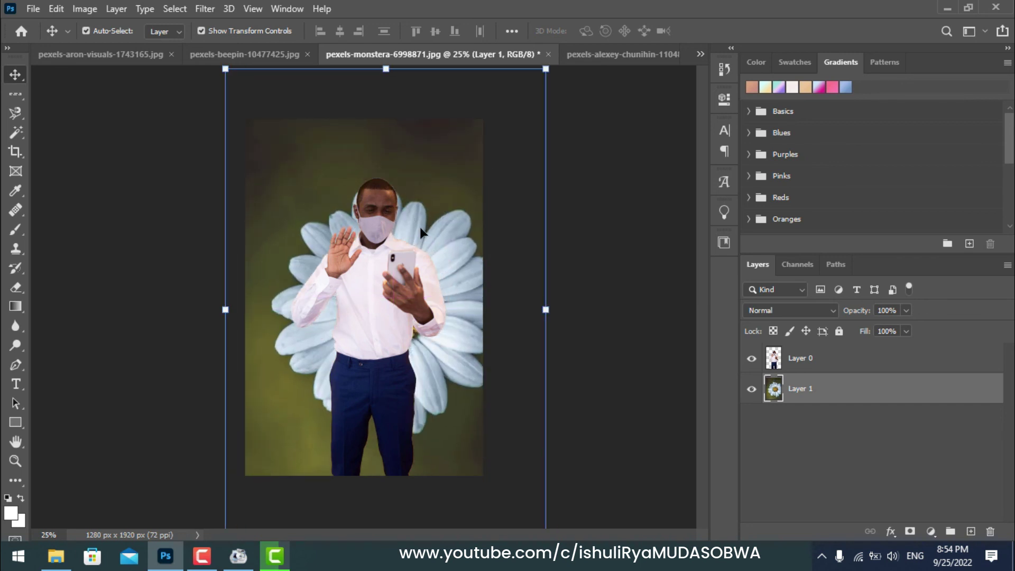